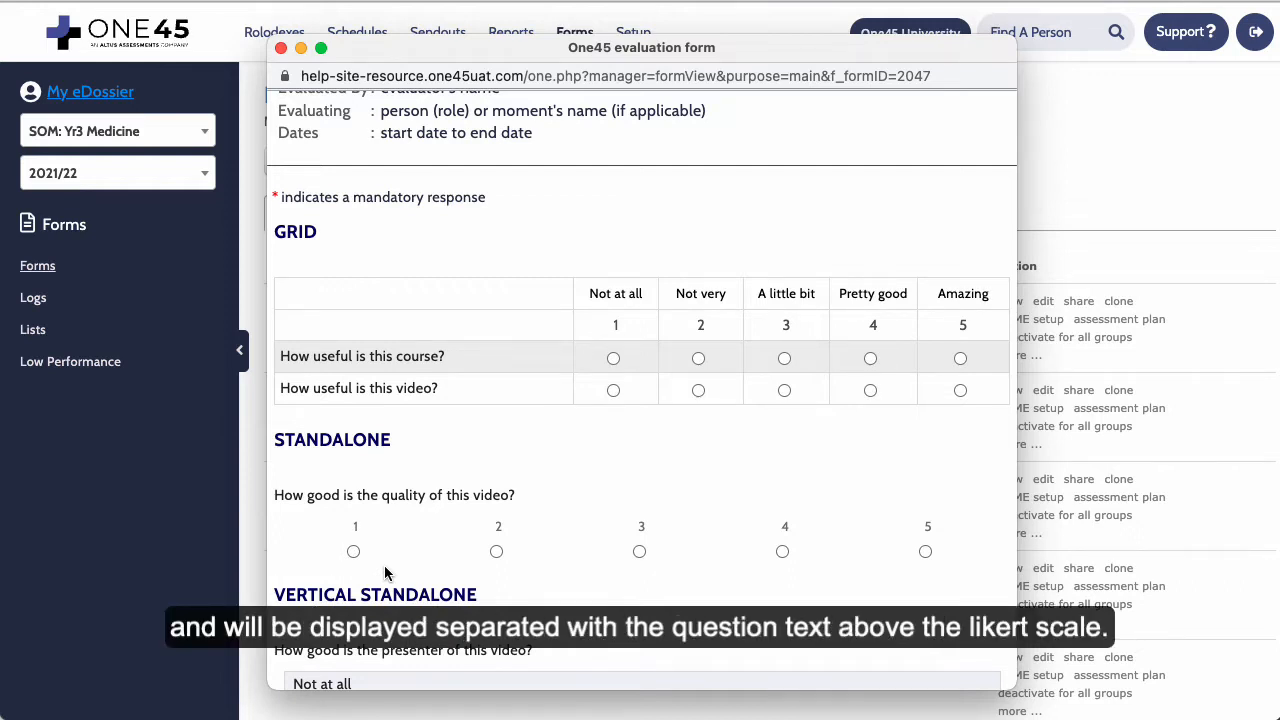
Step: Review the standalone and vertical standalone question styles in the evaluation form preview, and close the preview
scroll(386, 572, down, 5)
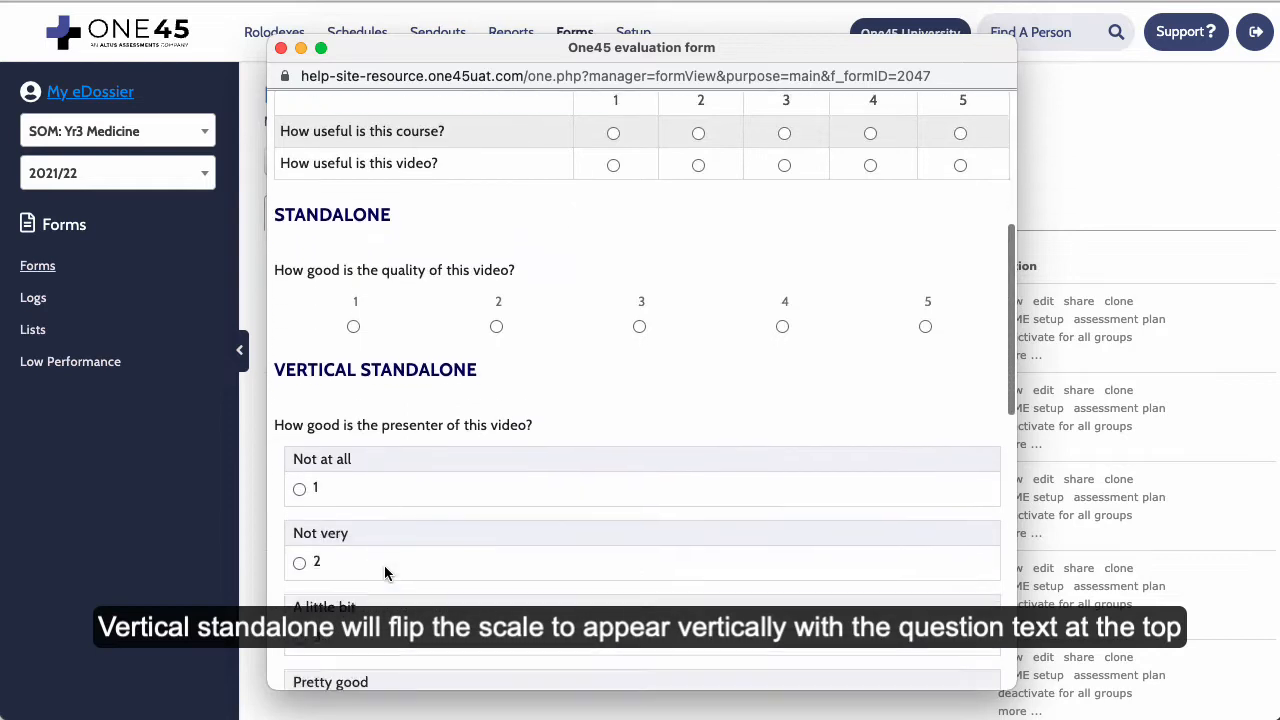
scroll(385, 572, down, 3)
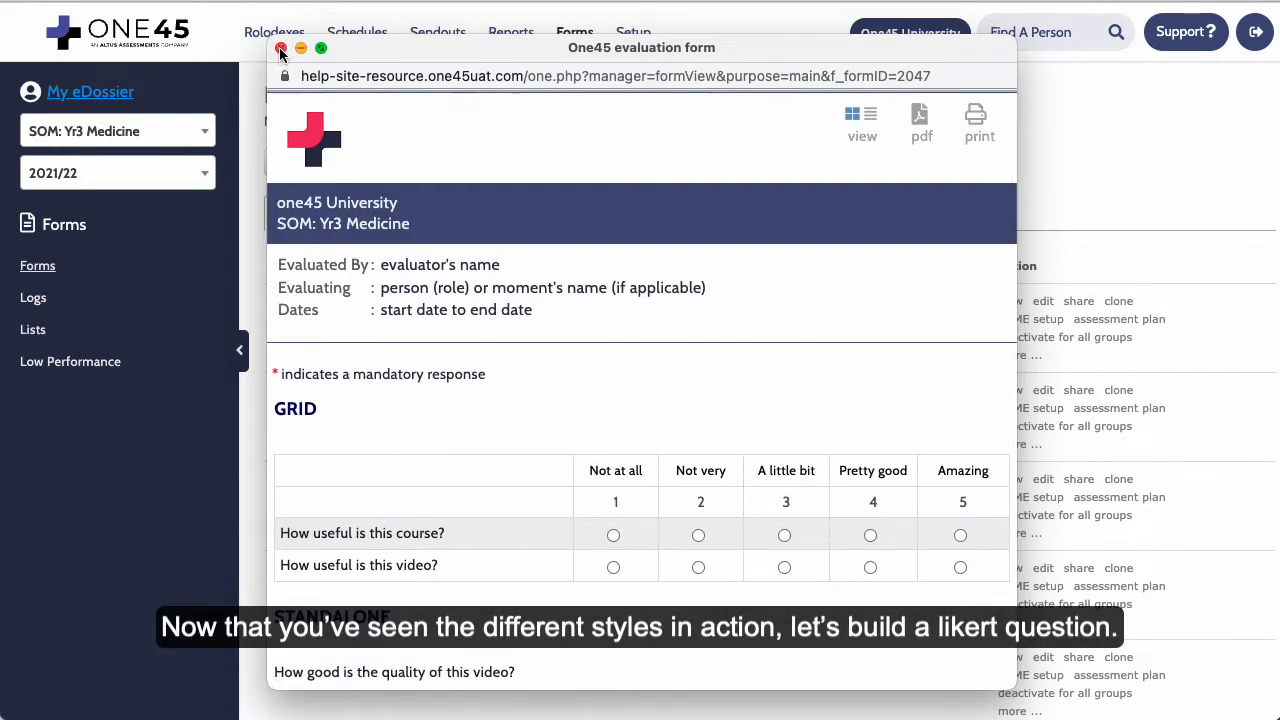
click(281, 48)
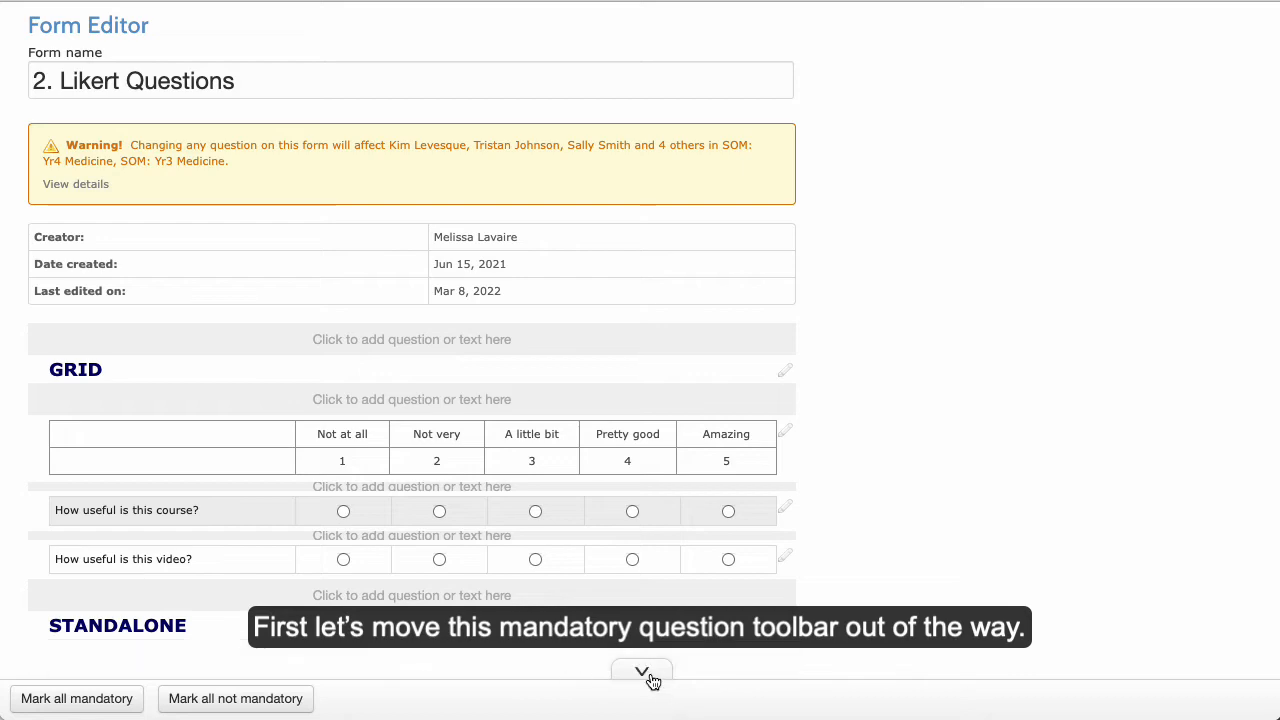
Step: Hide the mandatory question toolbar and create a new Likert question element below the Comments question
click(648, 676)
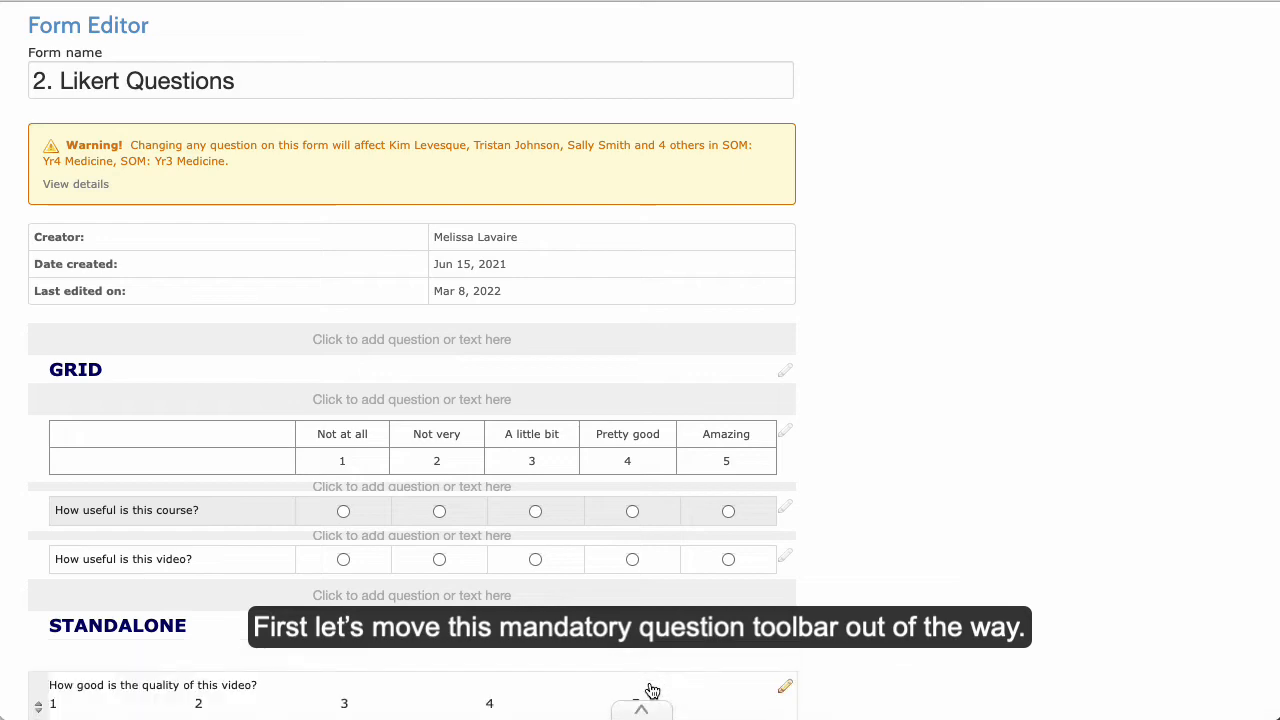
scroll(646, 689, down, 7)
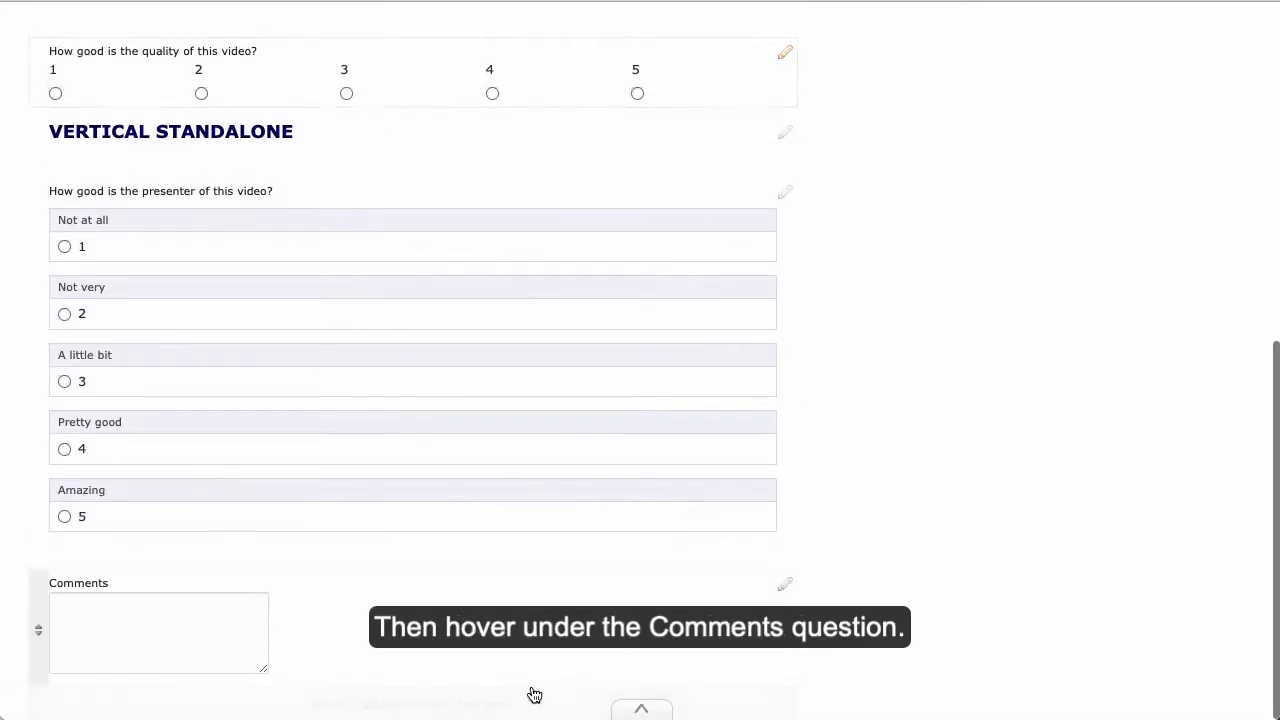
mouse_move(464, 712)
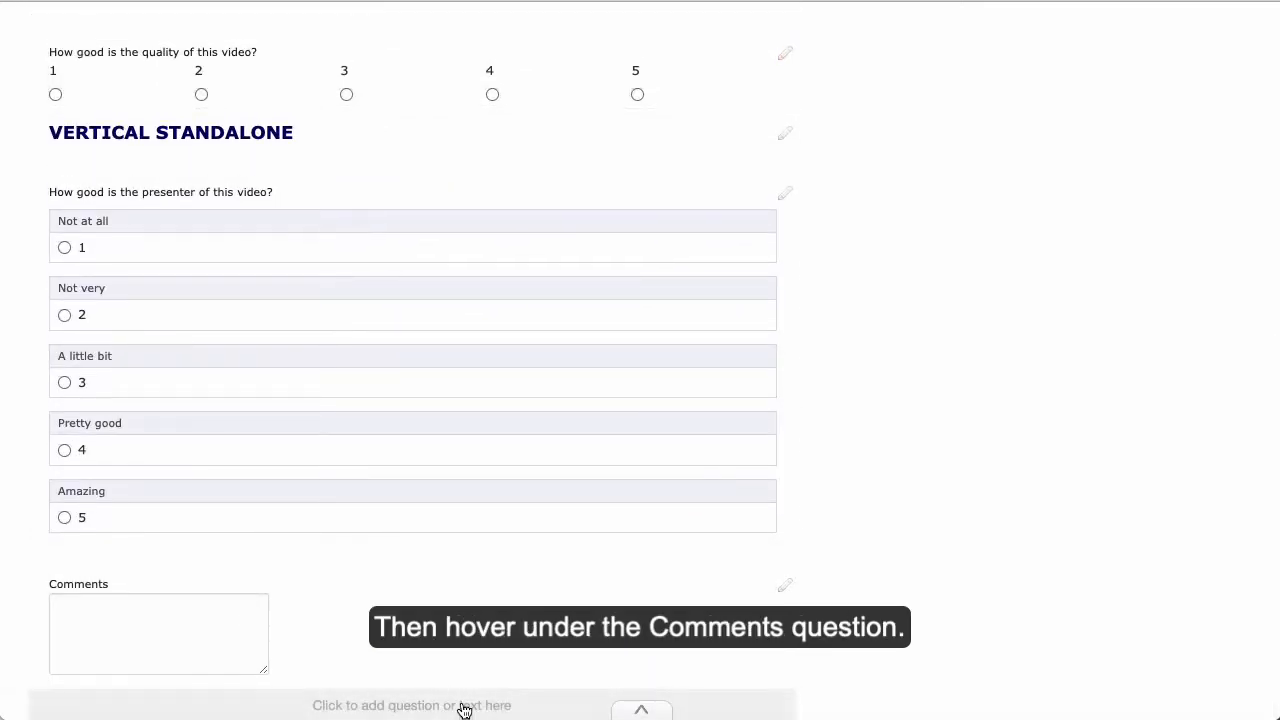
click(374, 708)
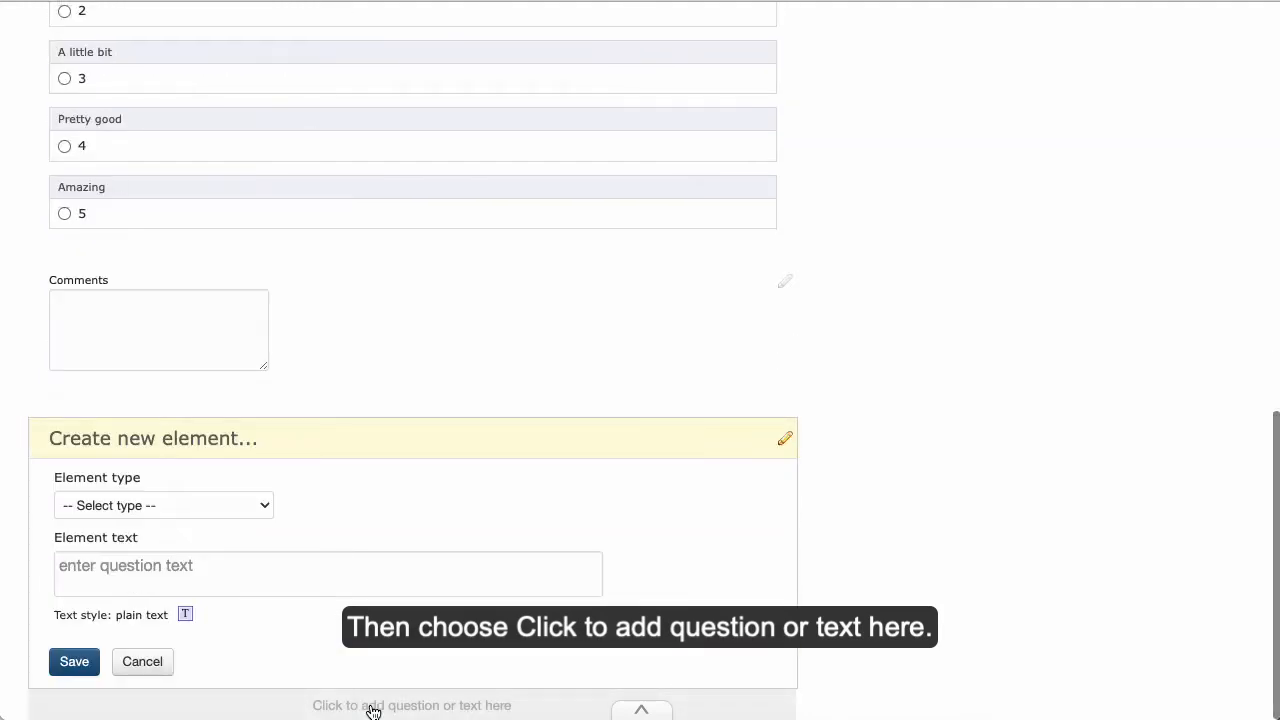
click(232, 505)
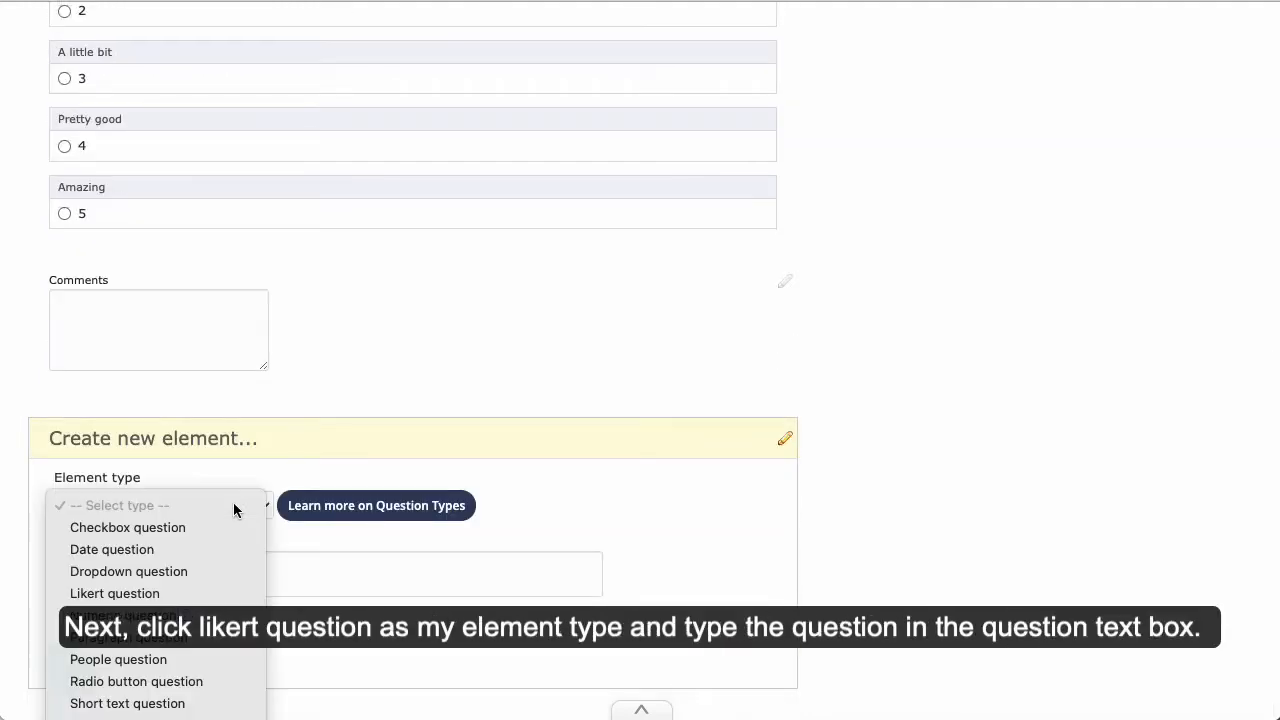
click(200, 593)
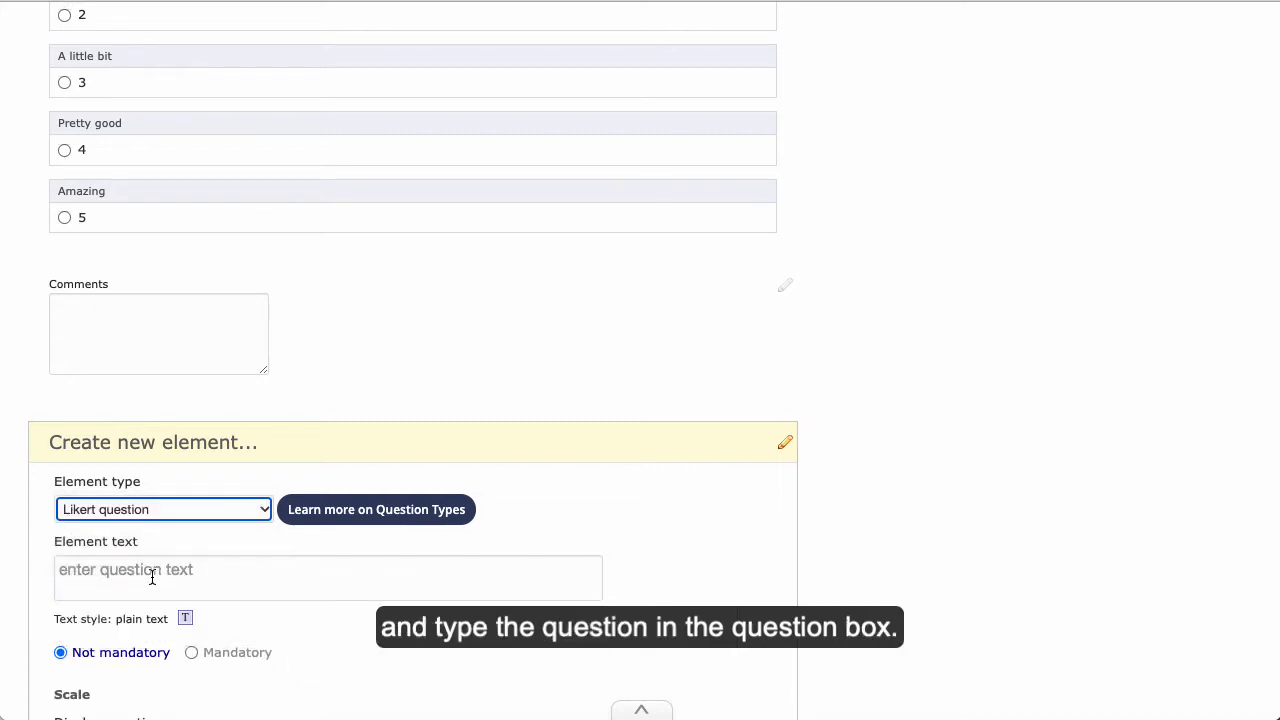
Step: Enter "Likert example" as the new element's question text
scroll(152, 576, down, 2)
click(126, 386)
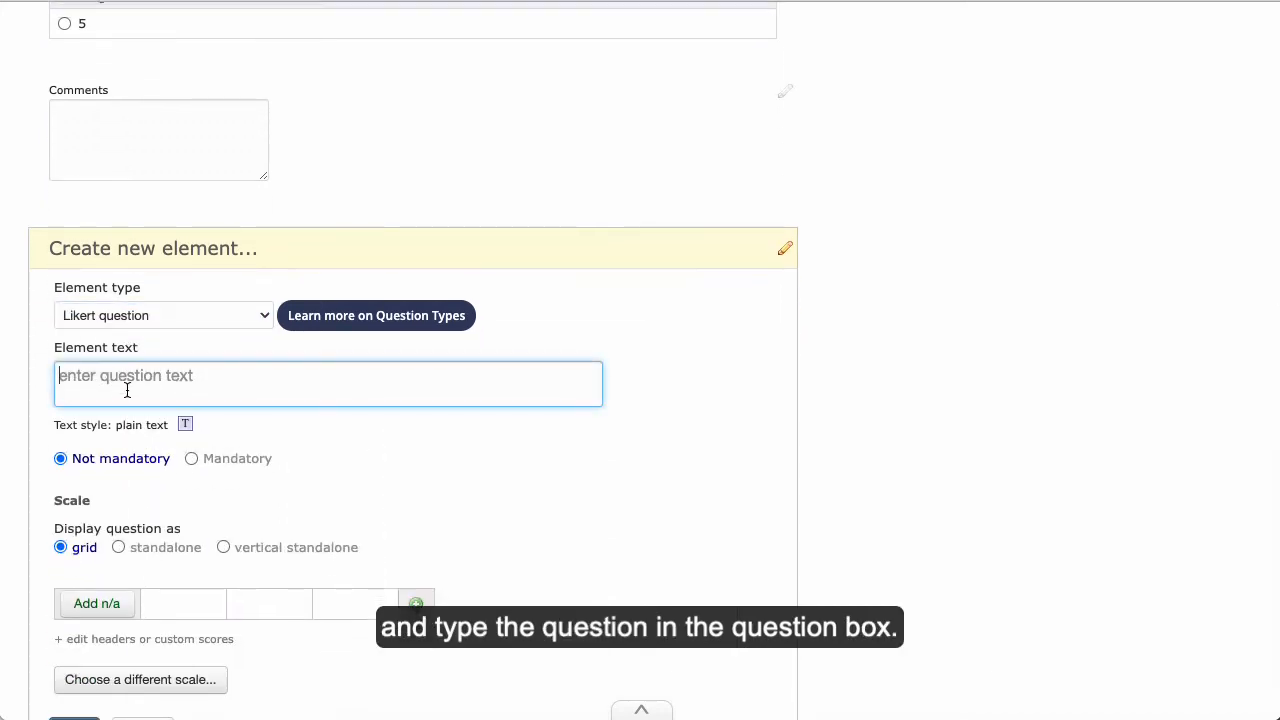
text(Likert example)
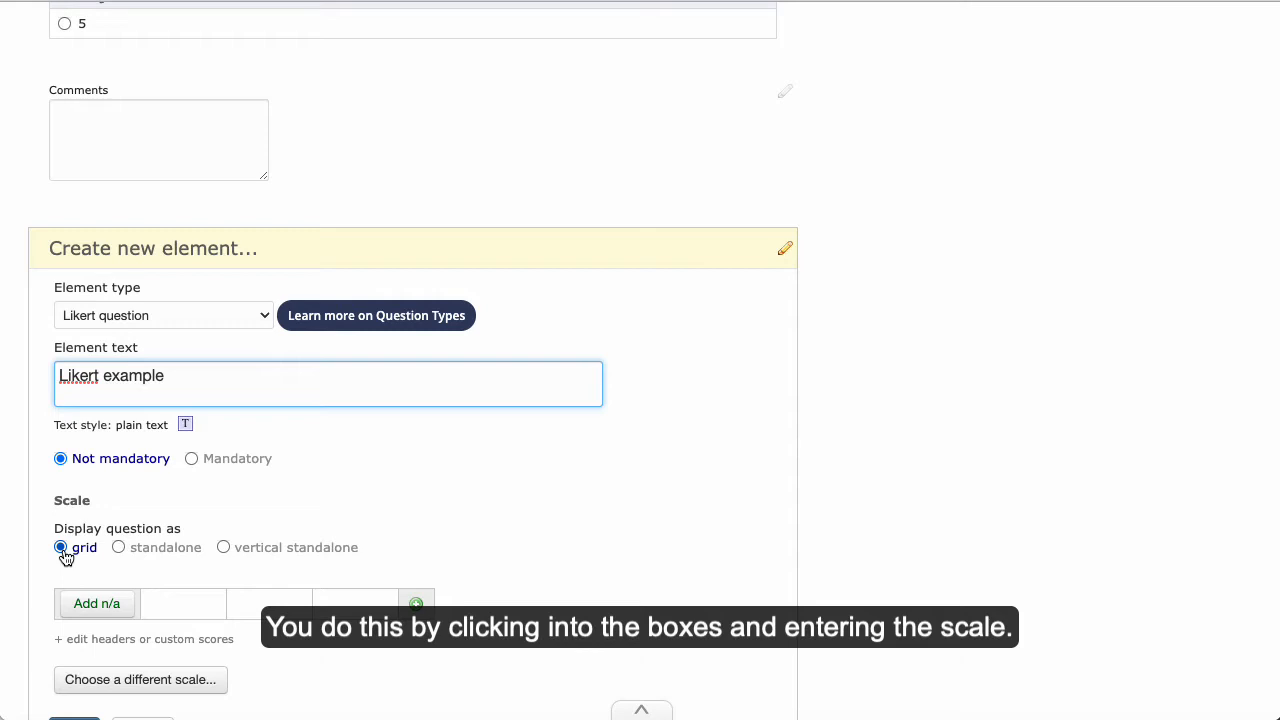
Step: Label the three scale options of the Likert question 1, 2 and 3 in ascending order
click(182, 609)
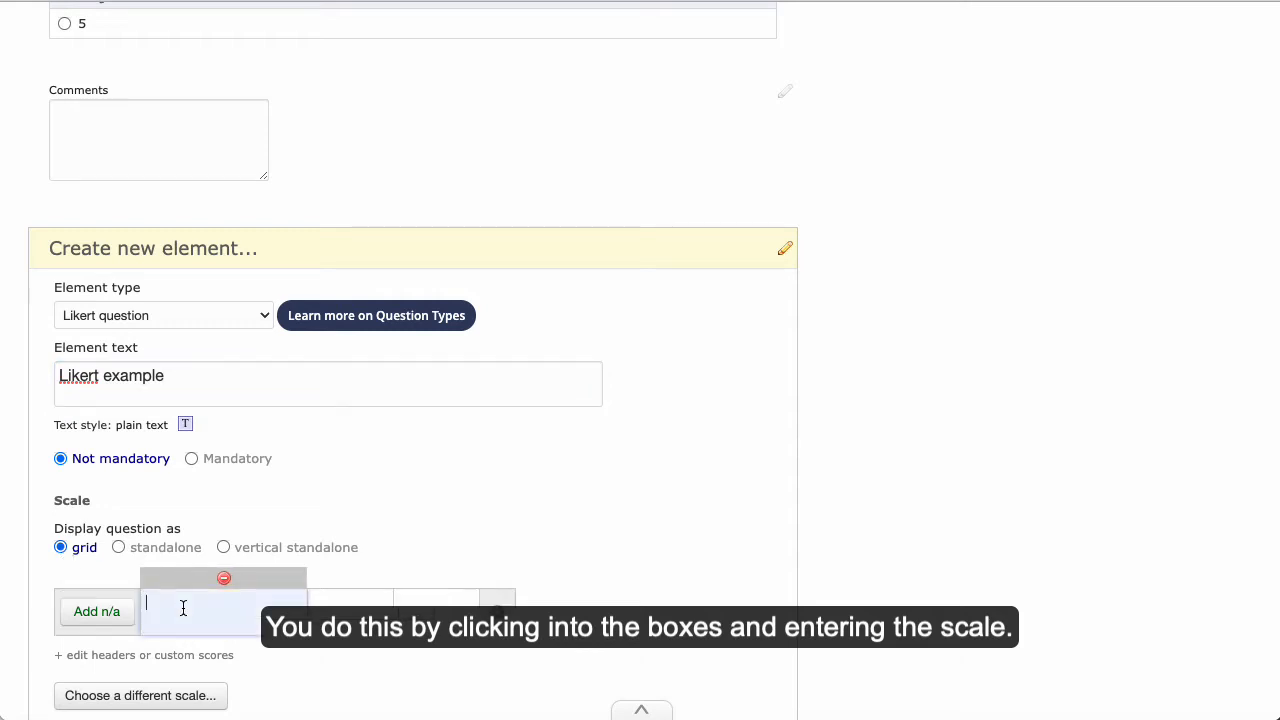
text(1)
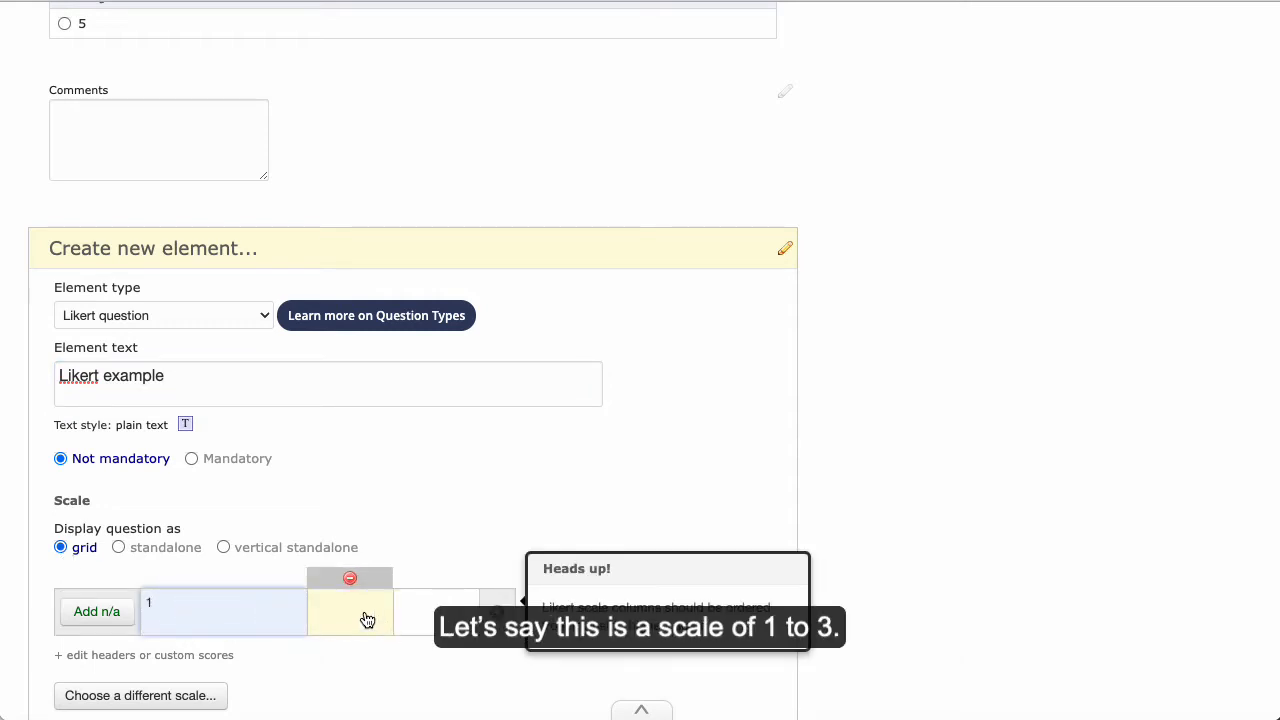
click(365, 612)
text(2)
click(440, 618)
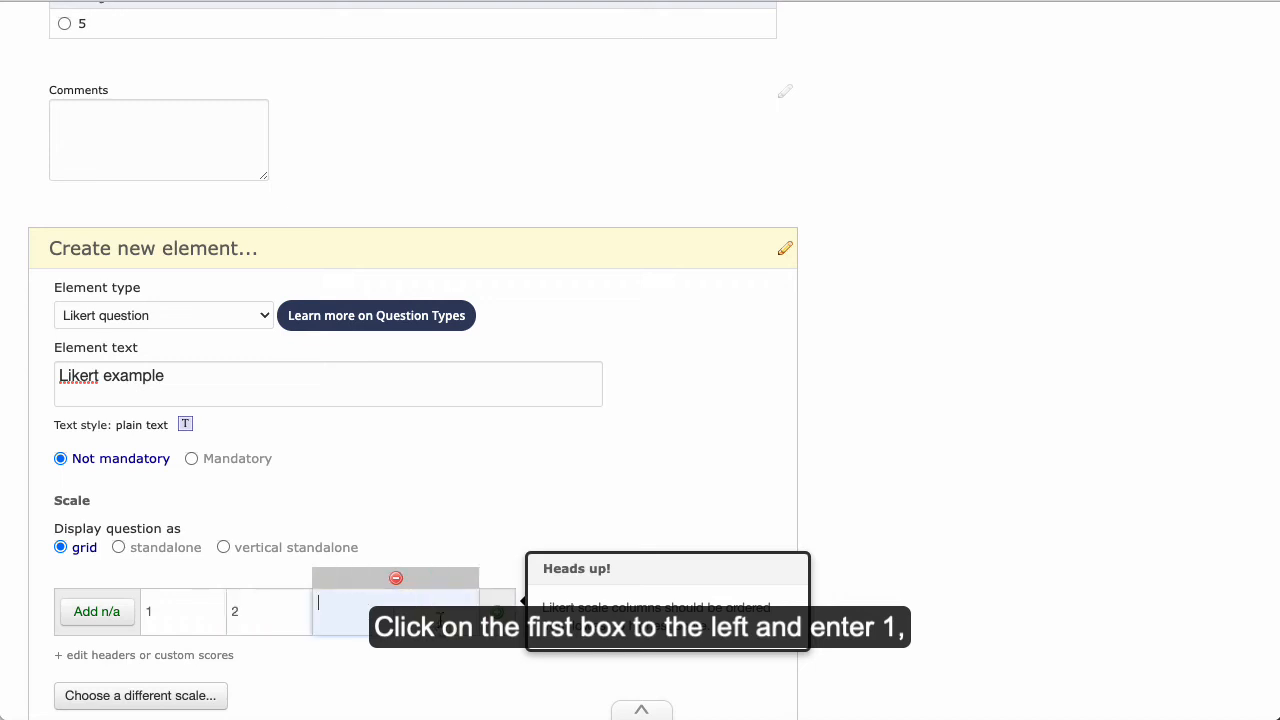
text(3)
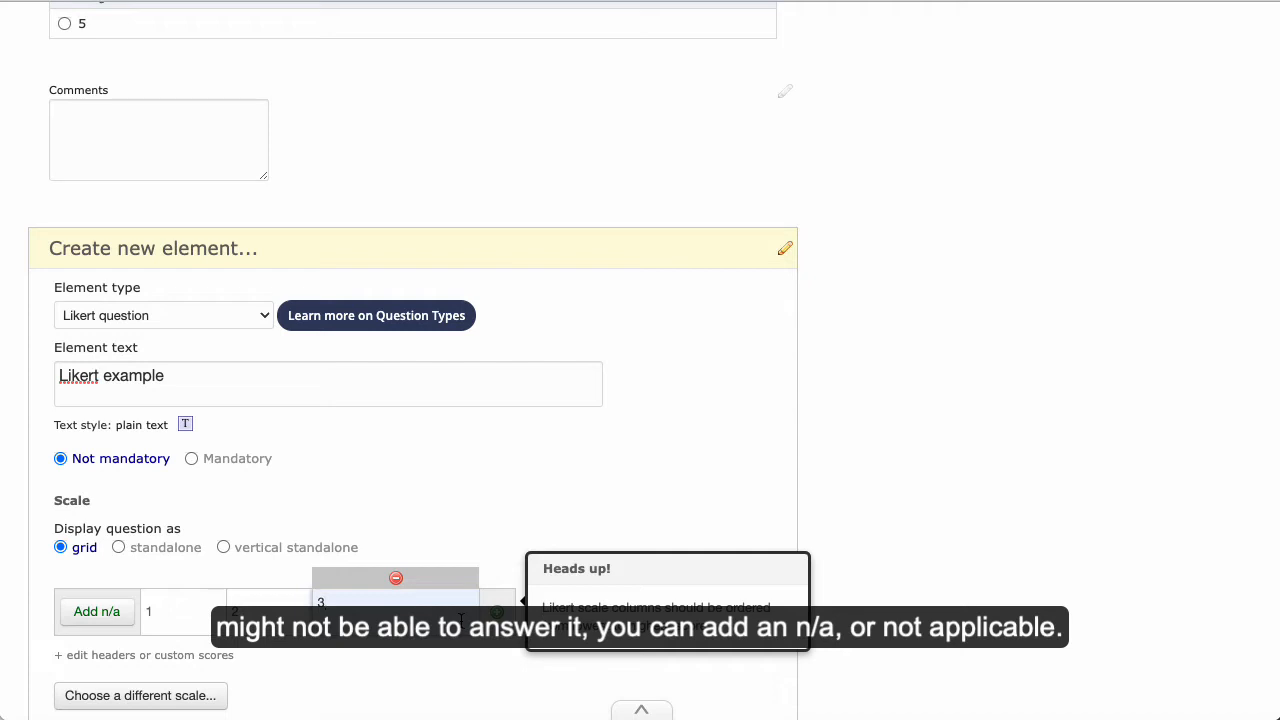
Step: Add a not-applicable option to the scale and word it "n/a - no score"
click(93, 618)
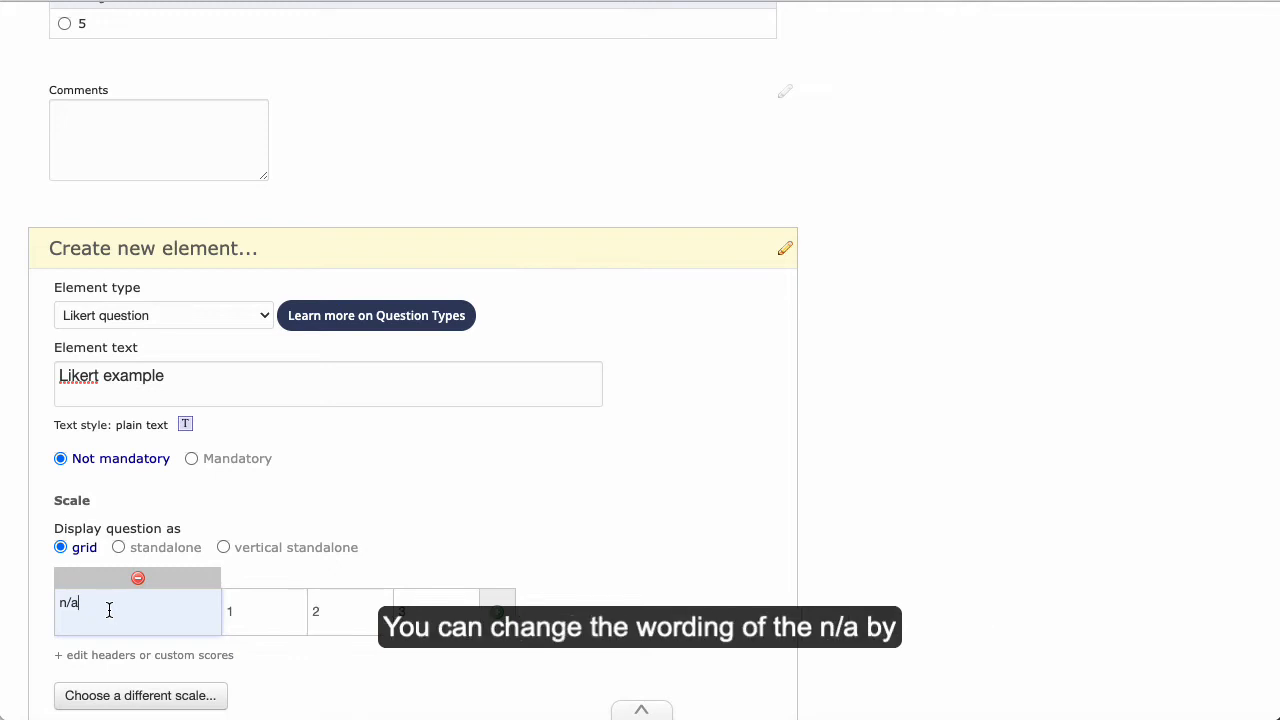
text(- no sco)
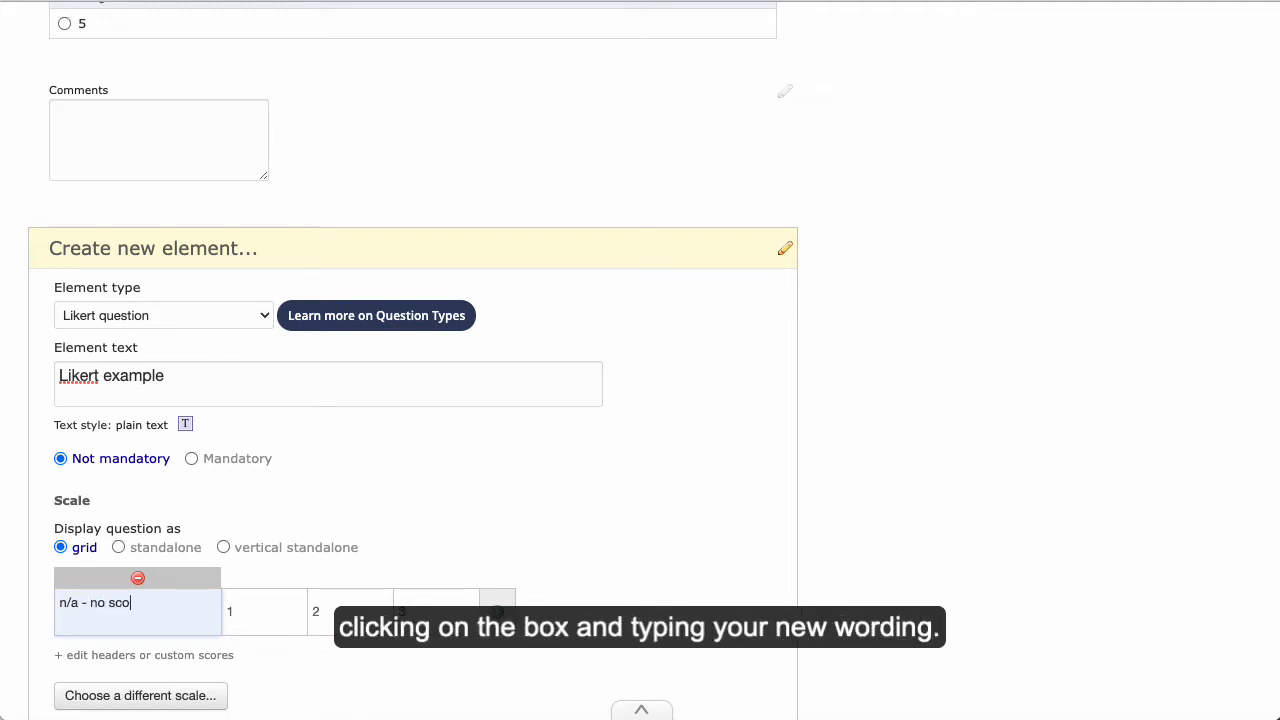
text(re)
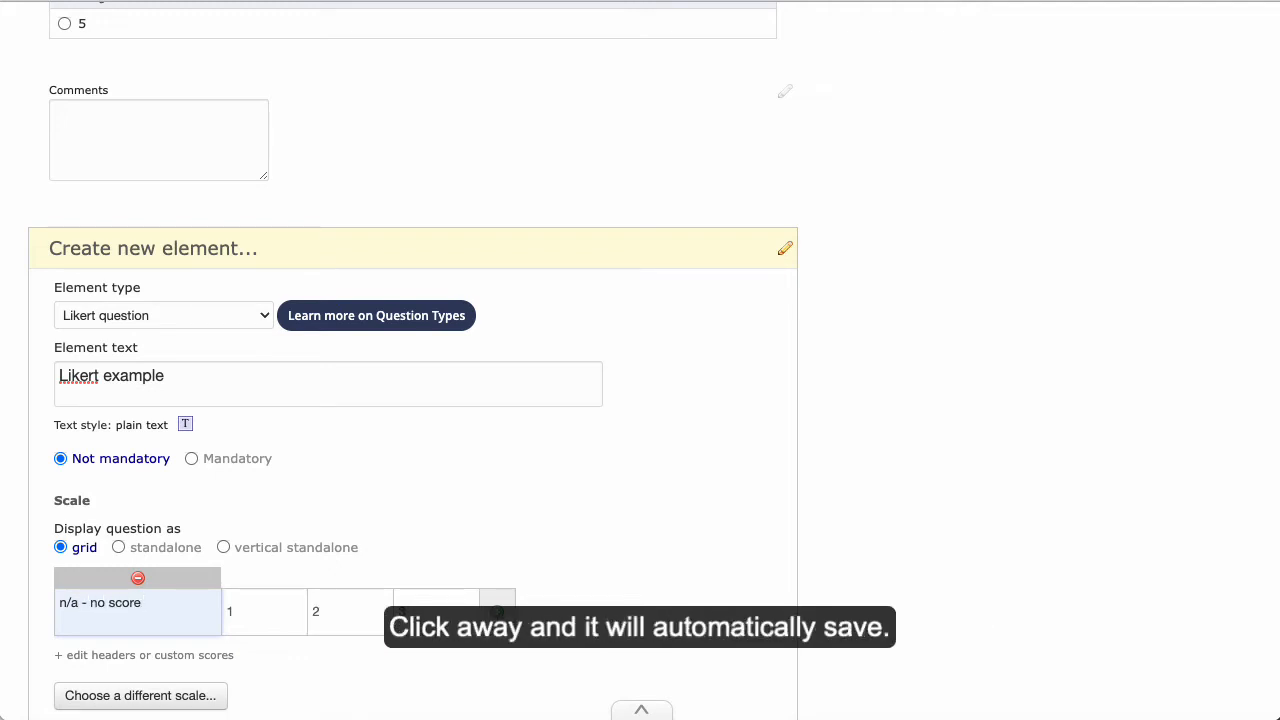
click(667, 556)
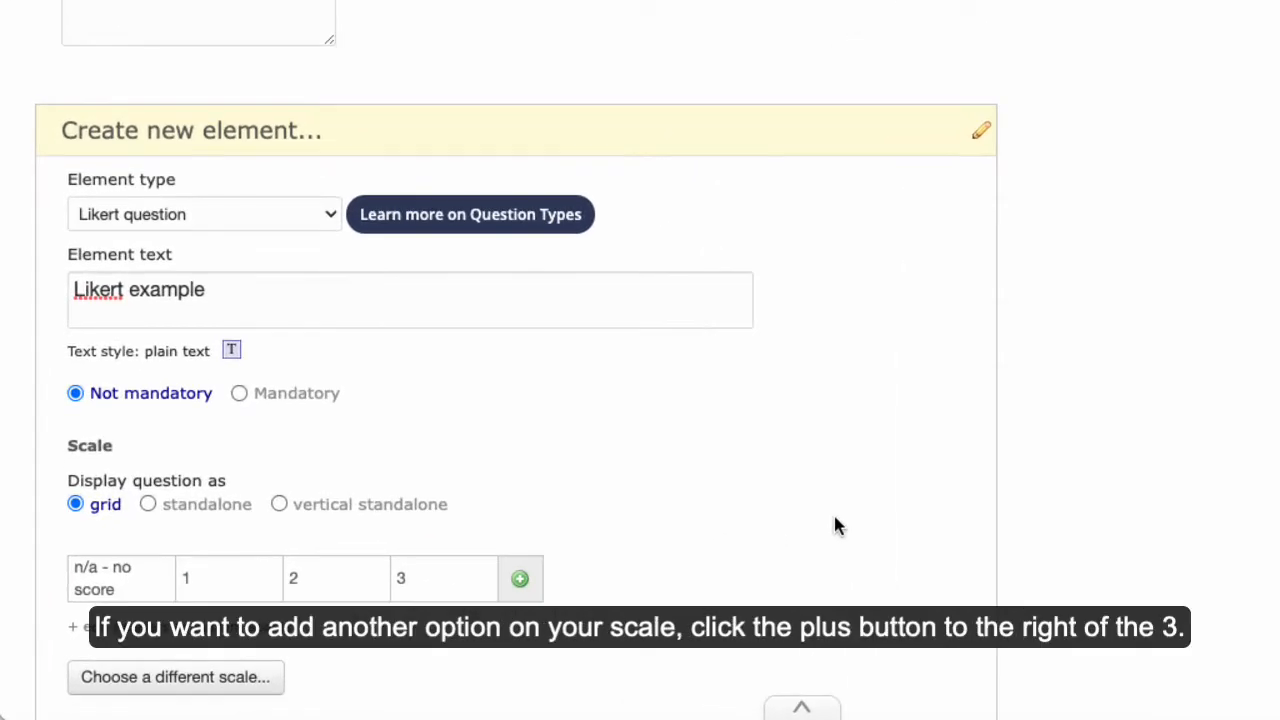
Step: Extend the scale with a fourth option labelled 4 and remove the surplus empty column after it
click(521, 591)
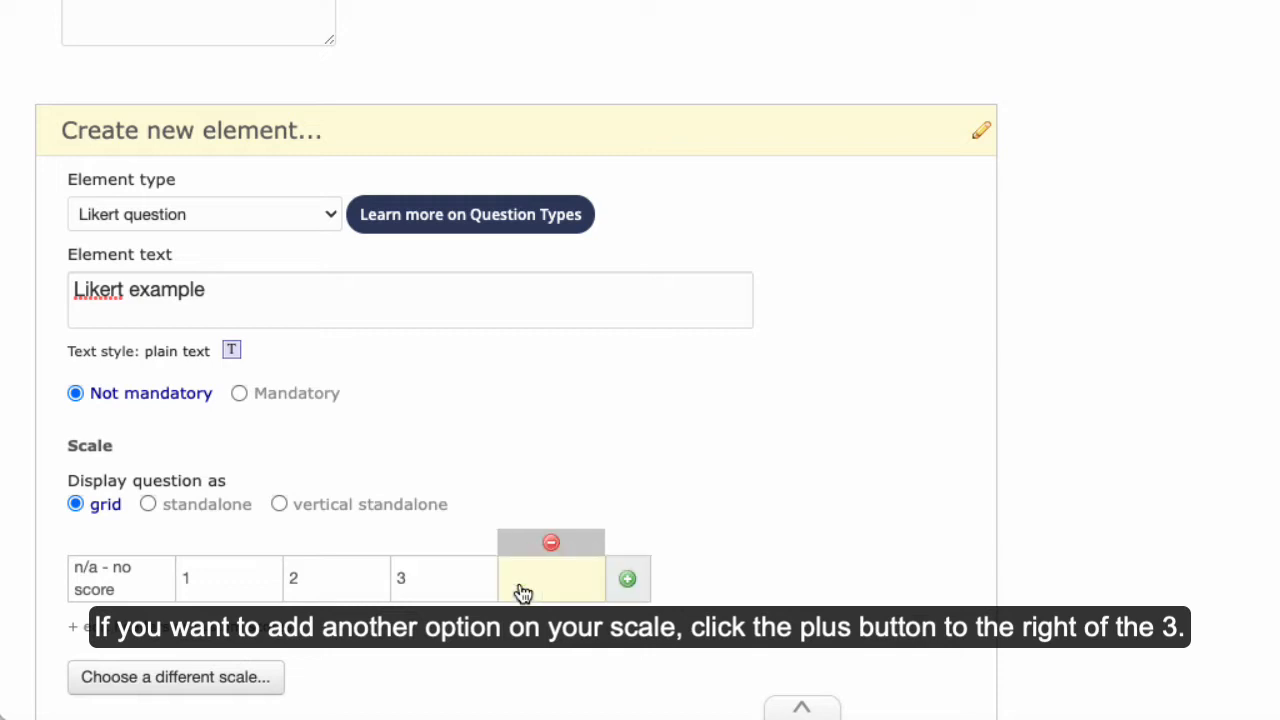
click(634, 588)
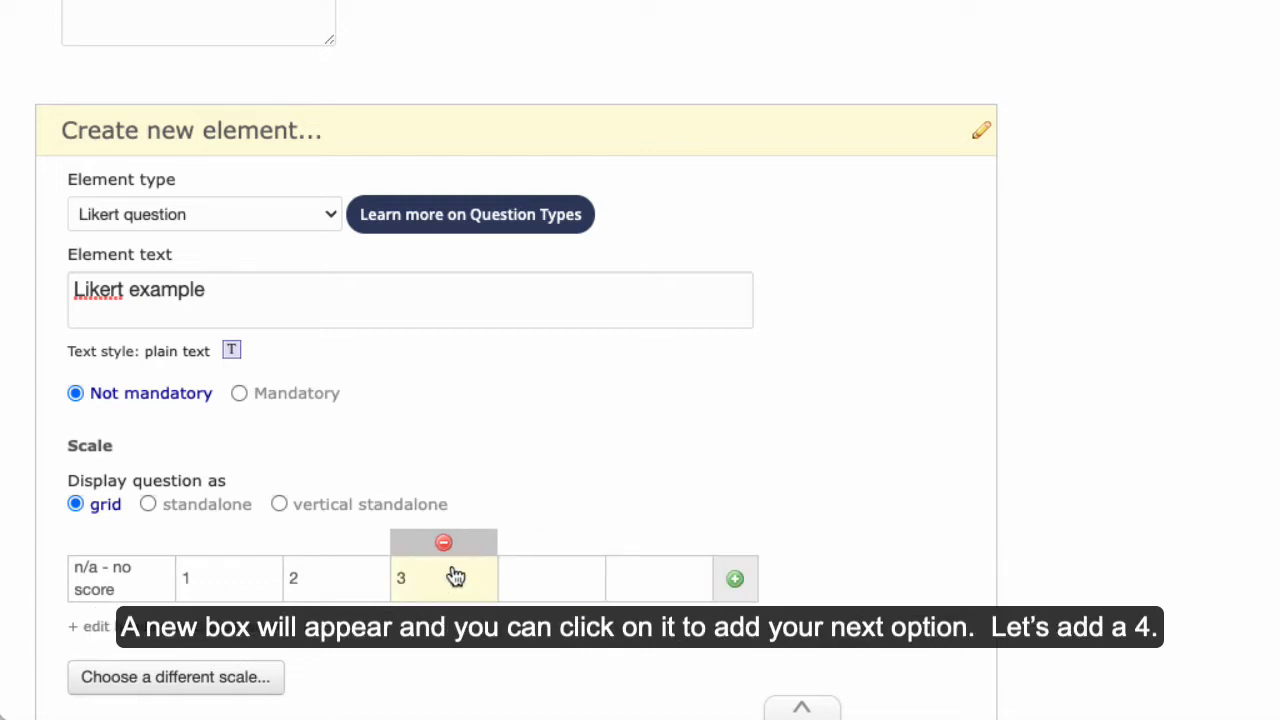
click(541, 591)
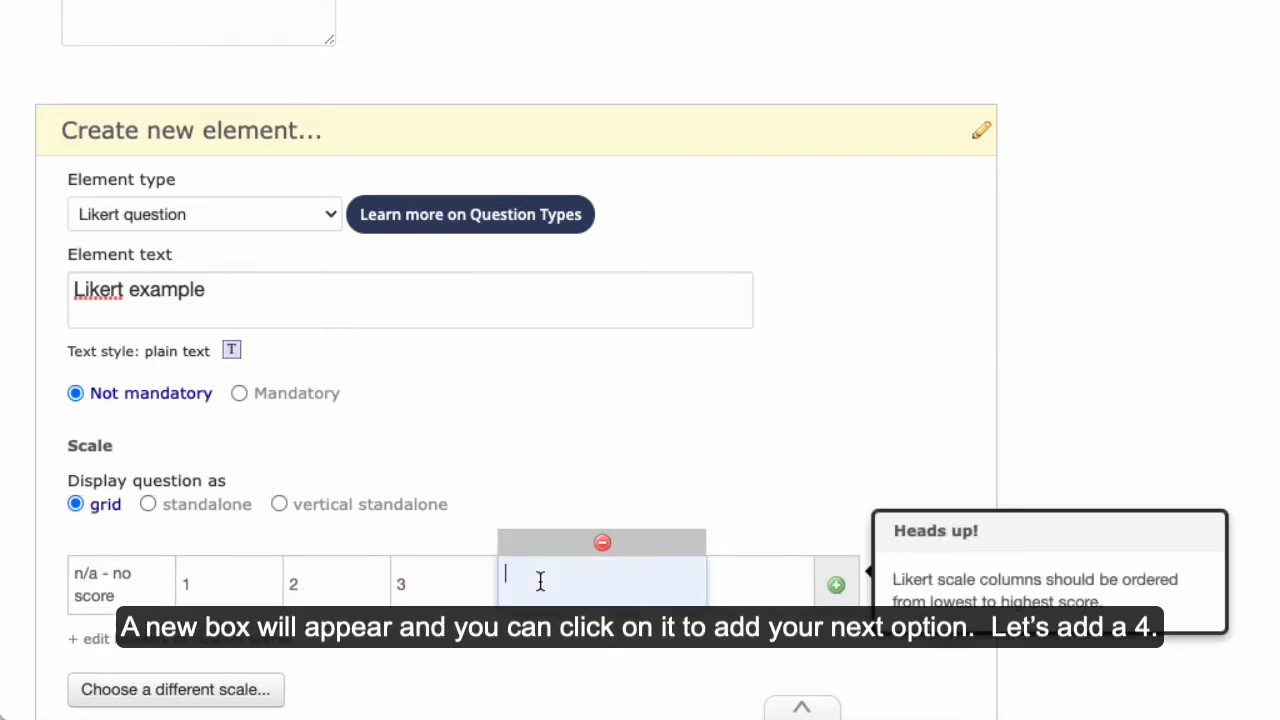
text(4)
click(718, 410)
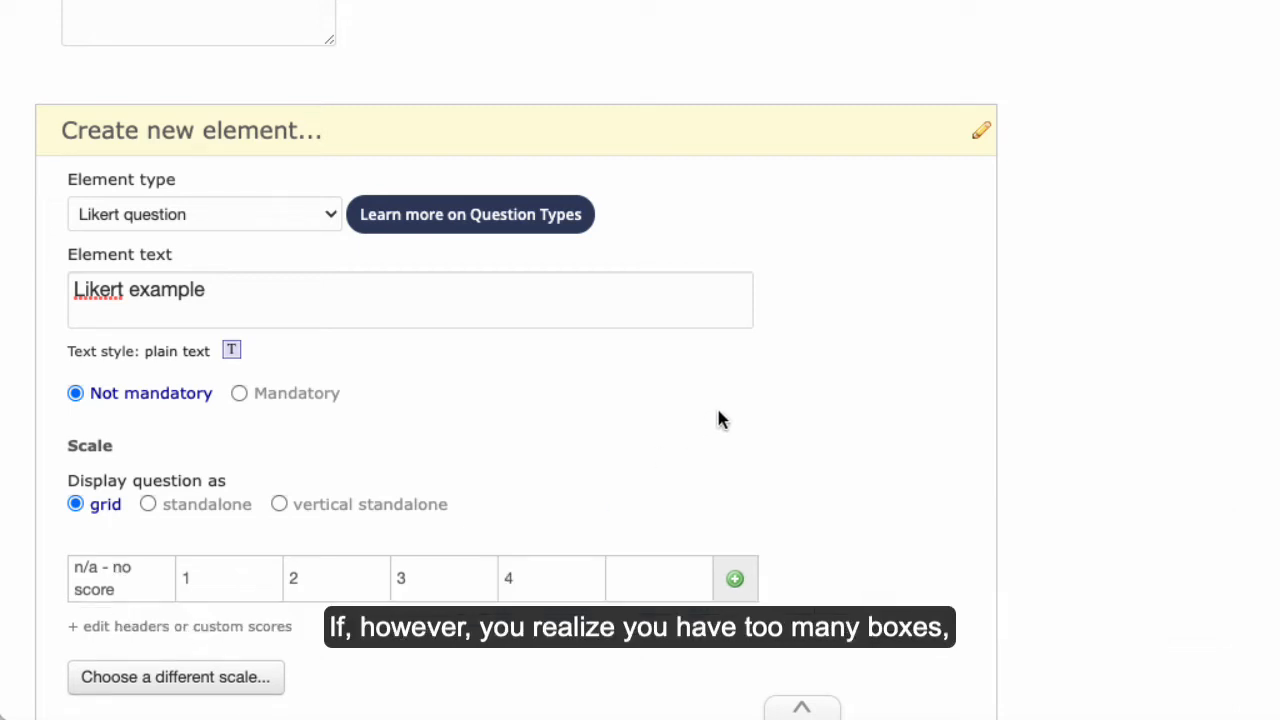
mouse_move(689, 551)
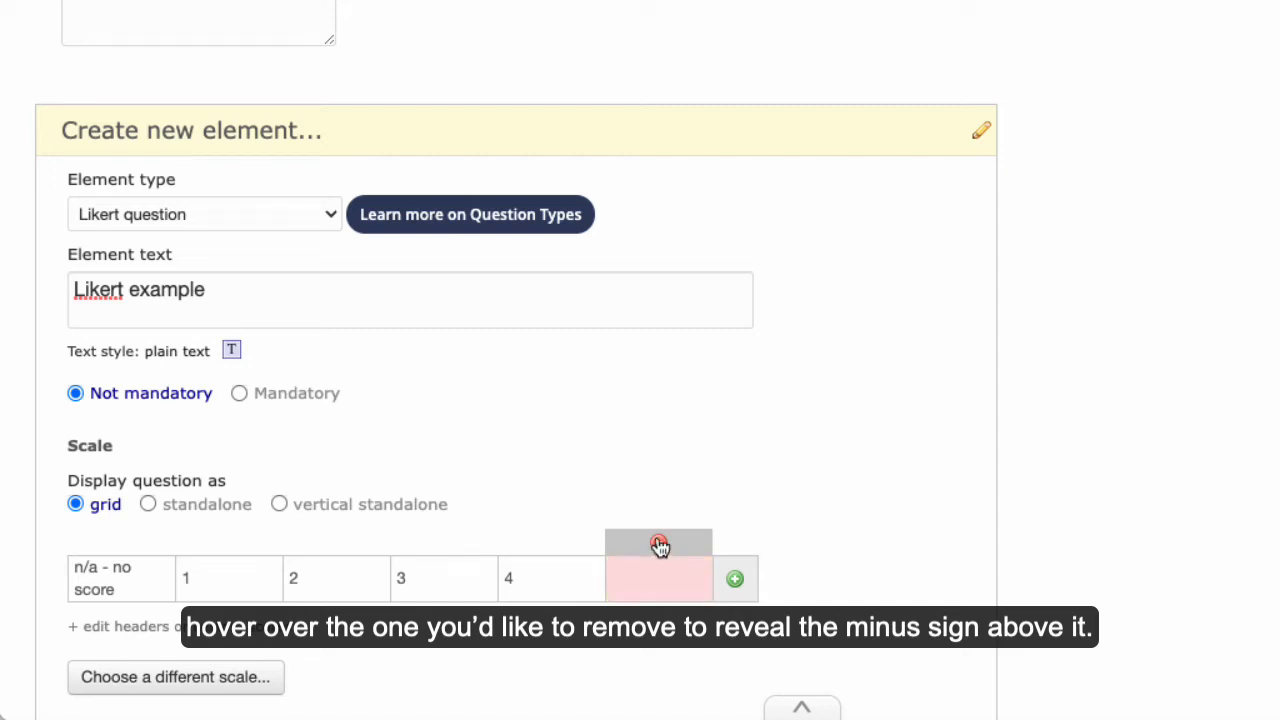
click(659, 544)
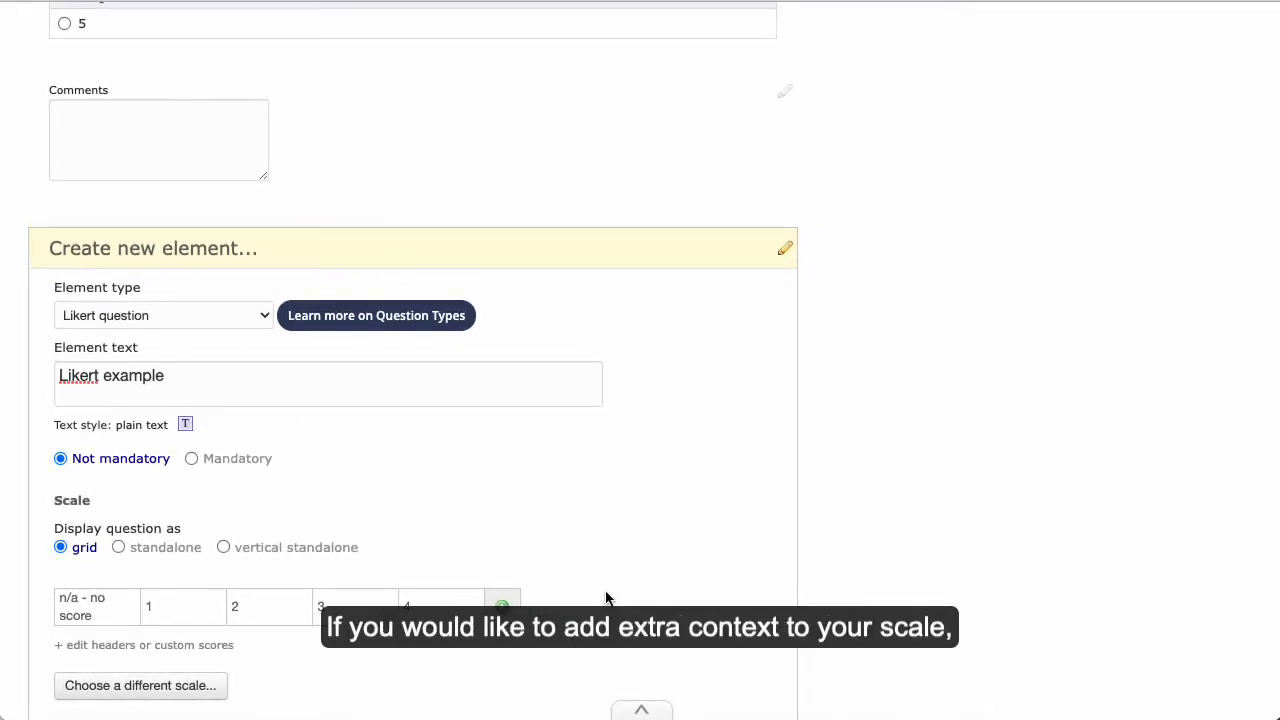
Step: Show the scale's headers and custom scores, and set the headers "Not great" over option 1 and "The best" over option 4
scroll(605, 598, down, 2)
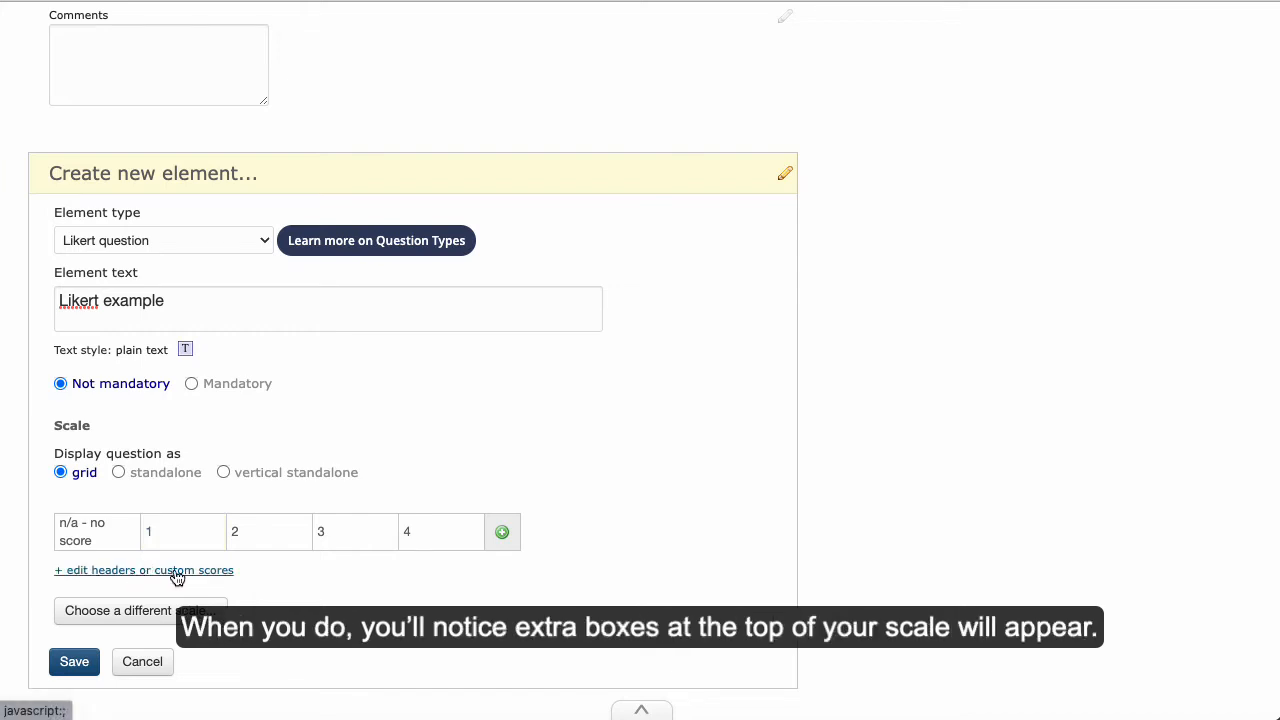
click(176, 572)
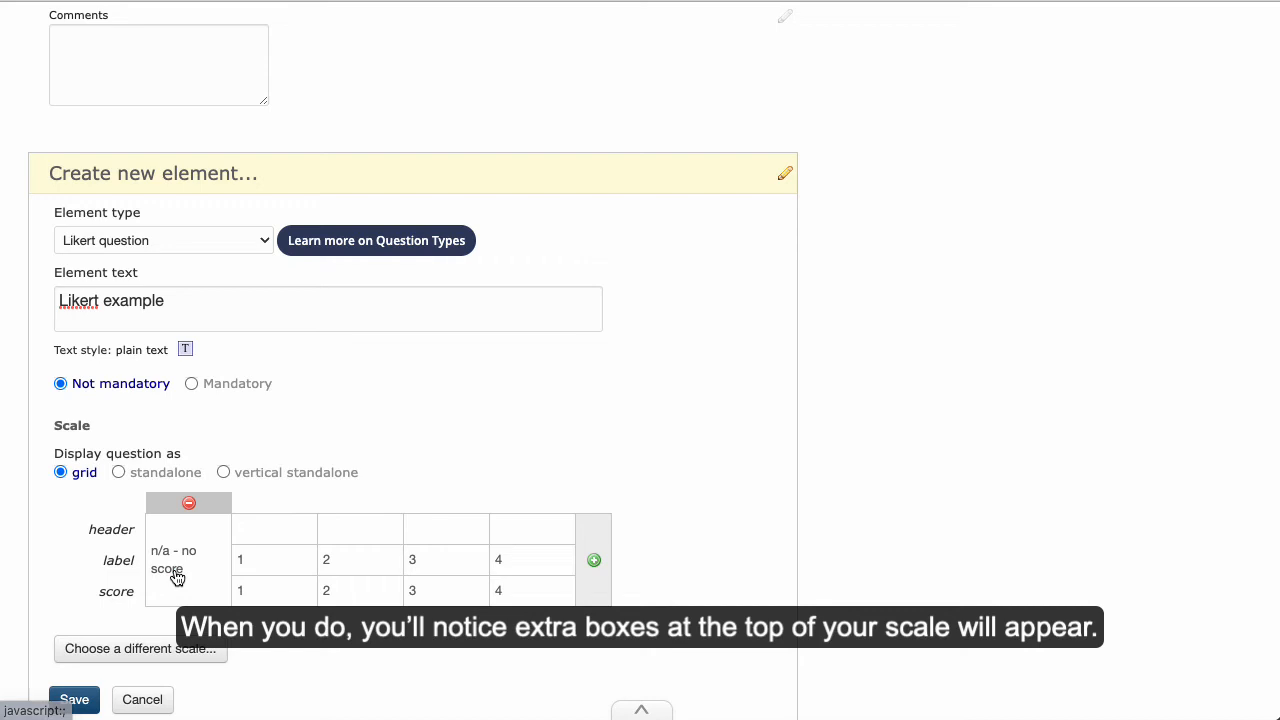
click(277, 525)
text(Not great)
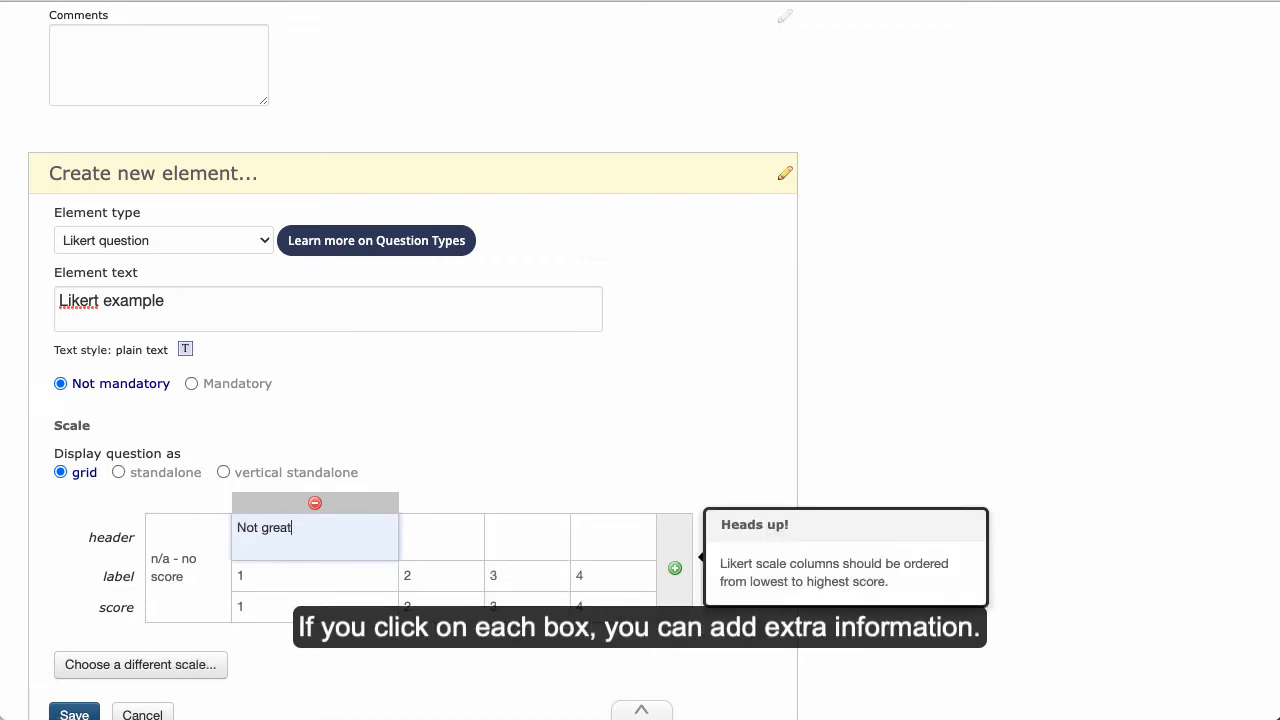
key(Tab)
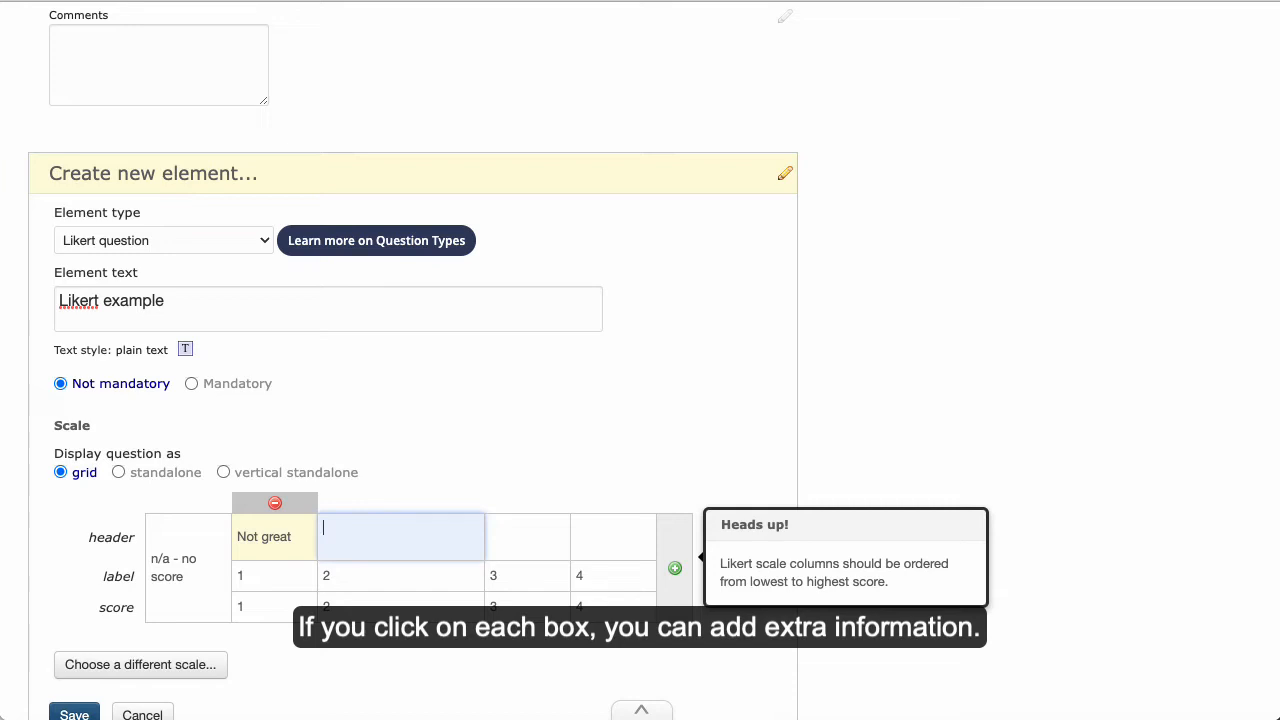
key(Tab)
key(Tab)
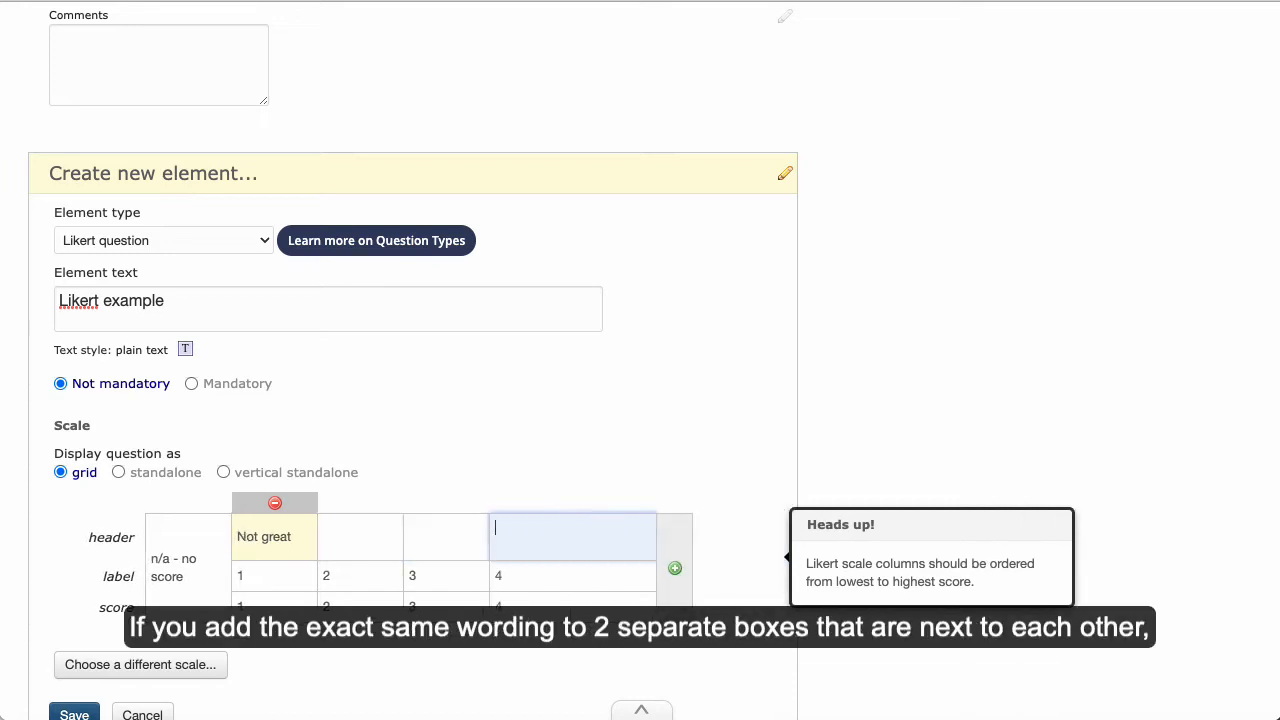
text(The best)
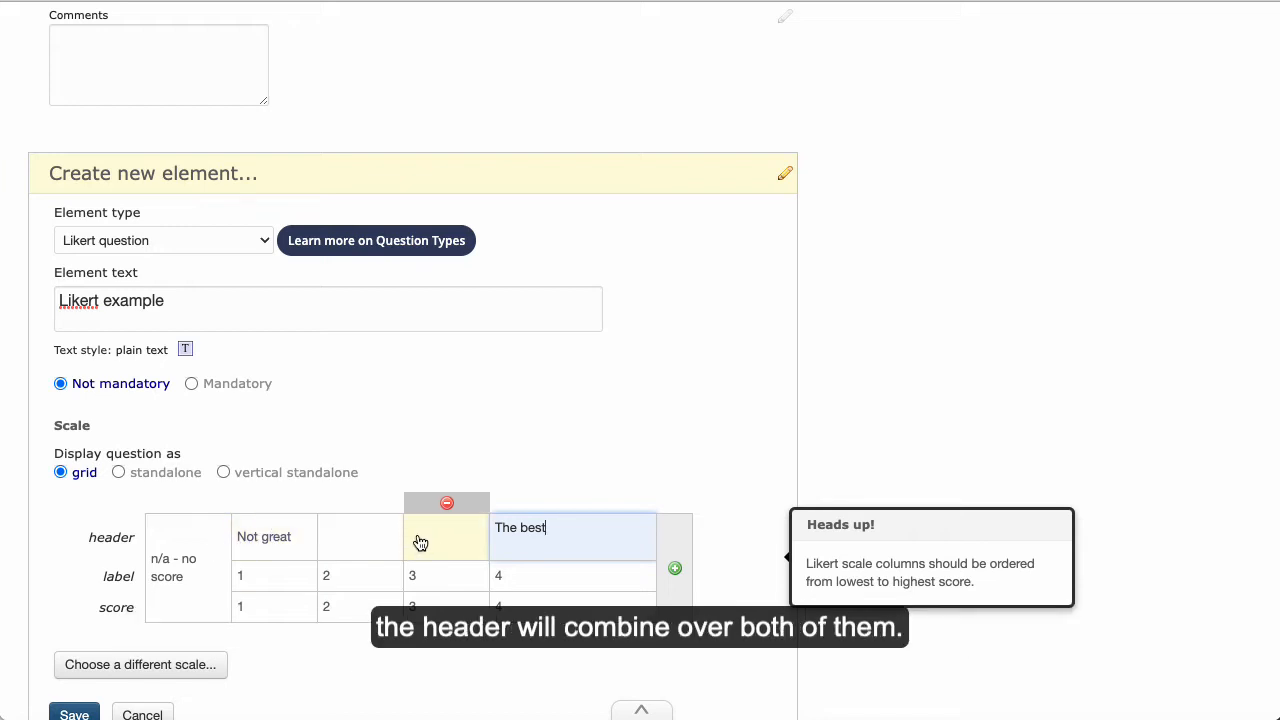
Step: Set the header "Pass" over both scale options 2 and 3
click(364, 535)
text(Pass)
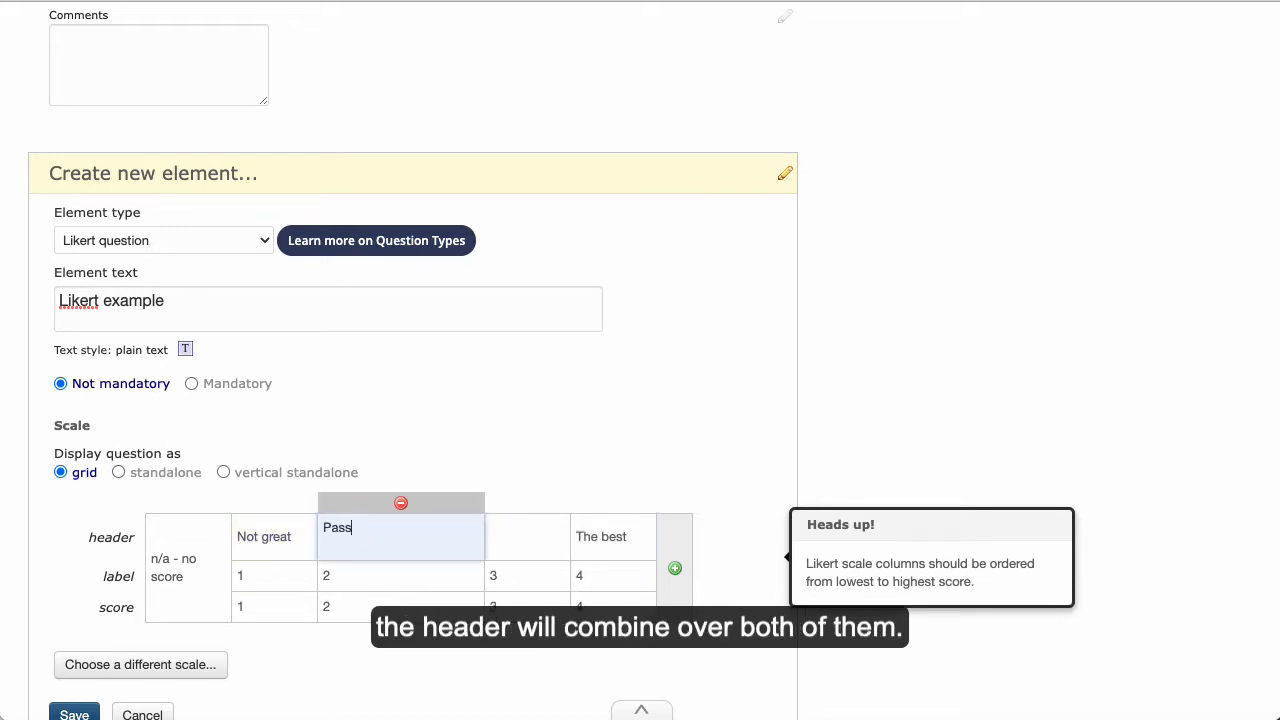
key(Tab)
text(Pass)
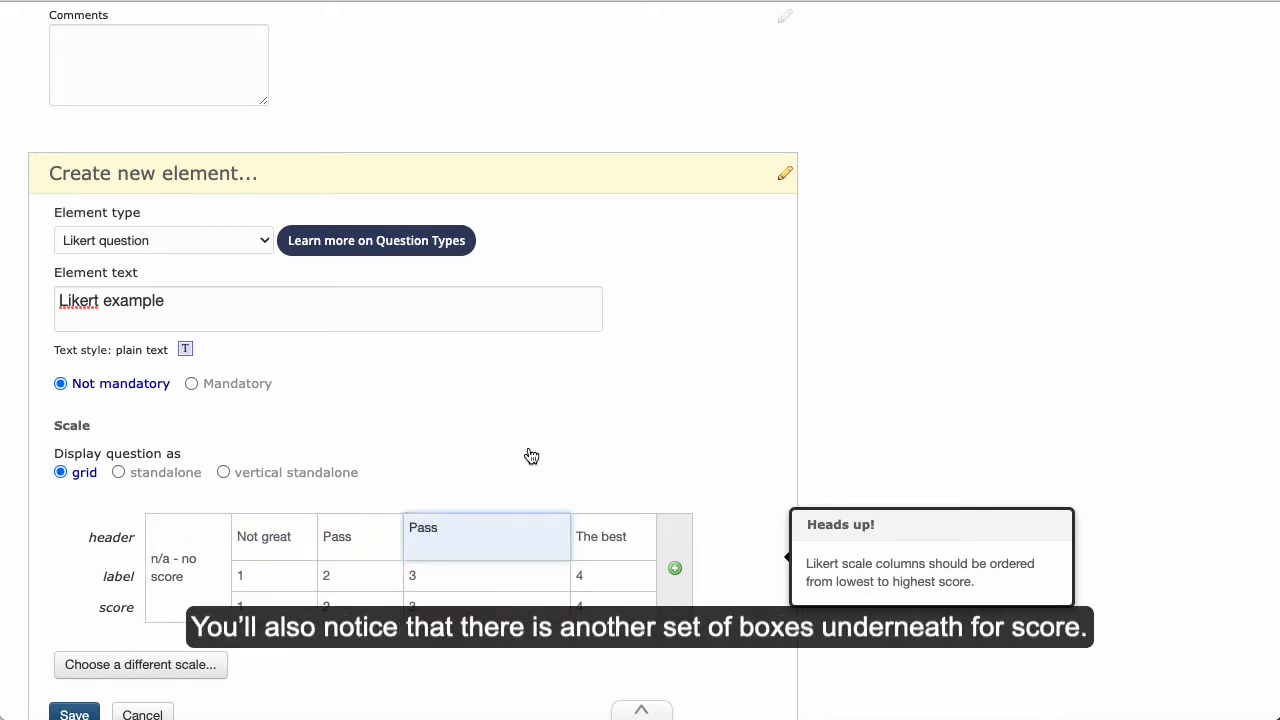
click(531, 456)
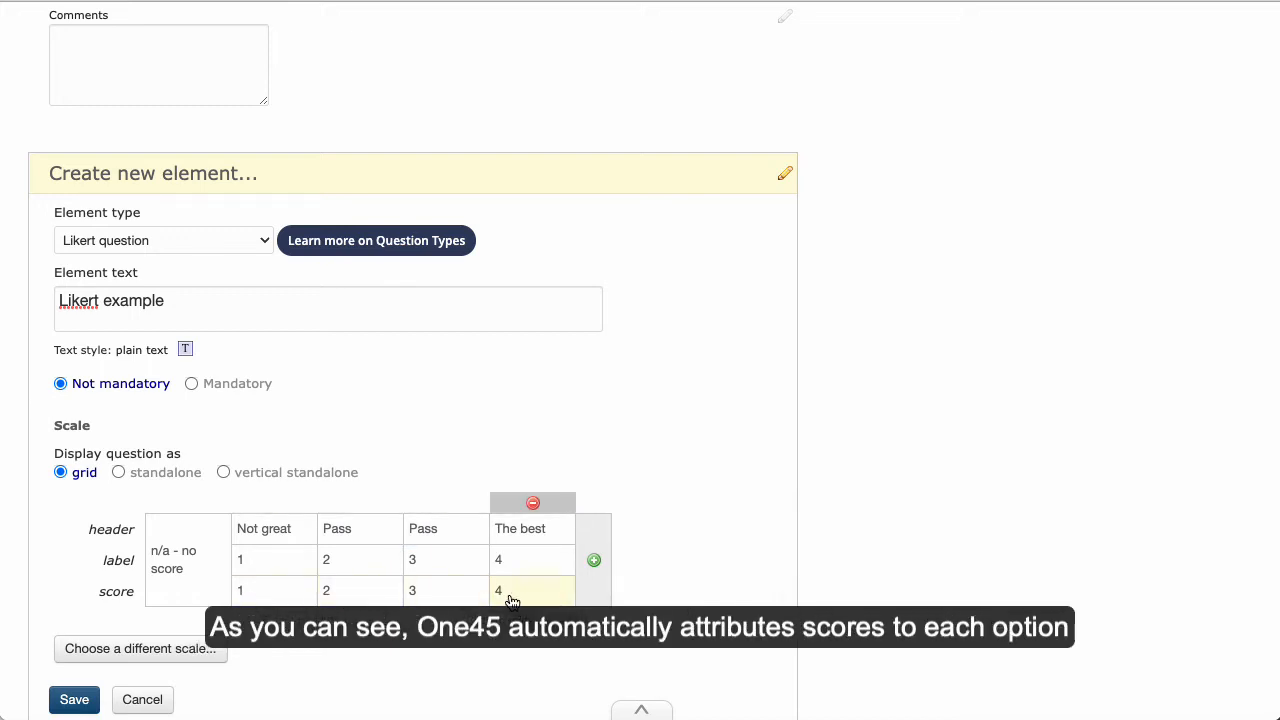
Step: Set the score of the scale's first option, under "Not great", to 20
click(270, 600)
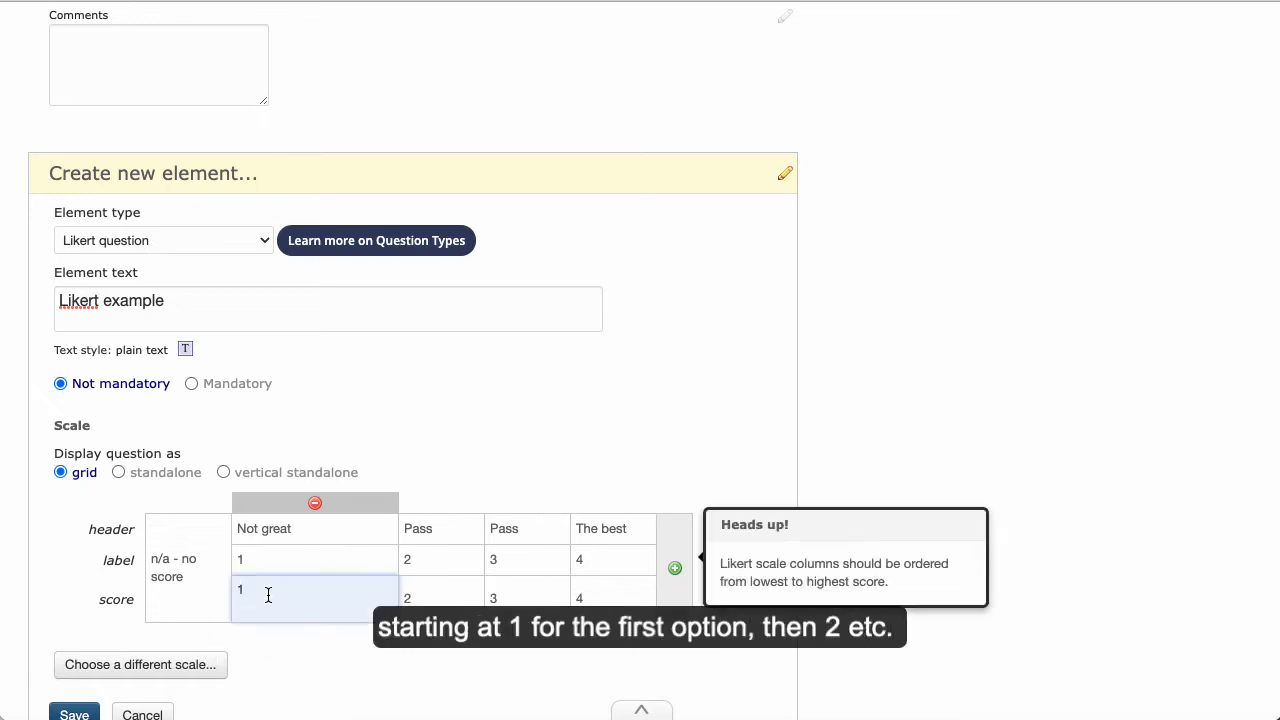
key(BackSpace)
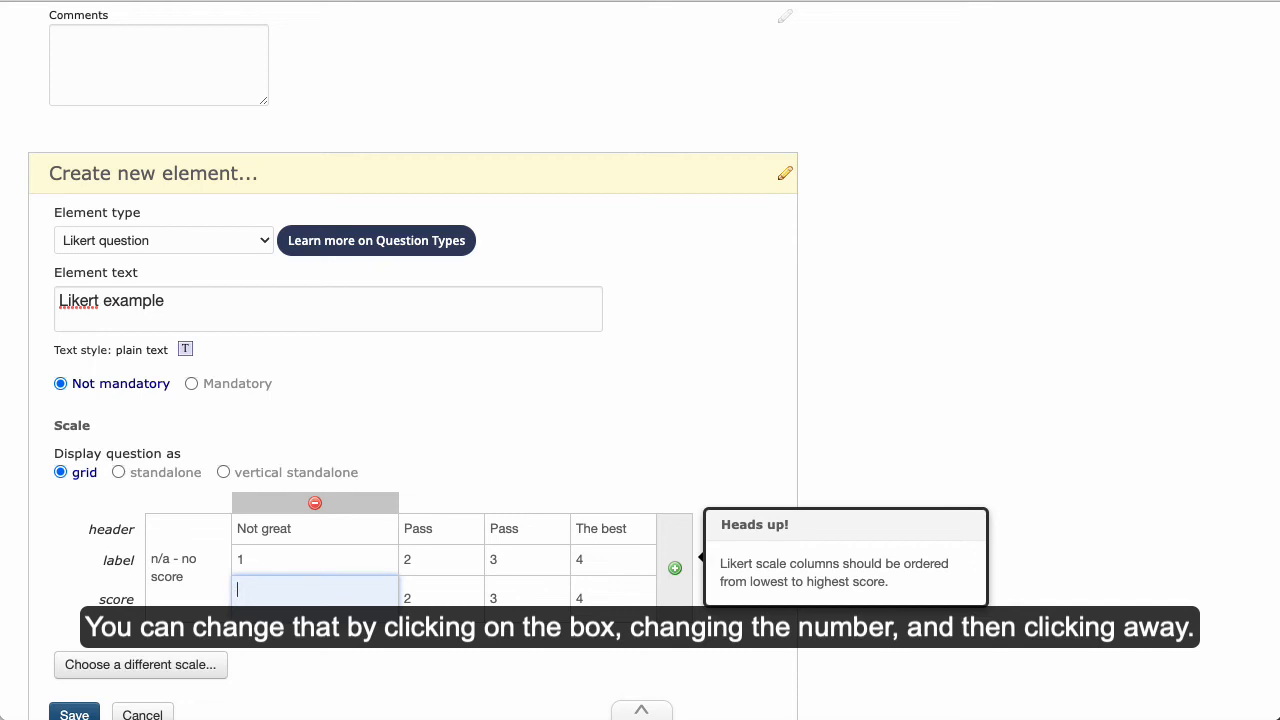
text(20)
click(290, 684)
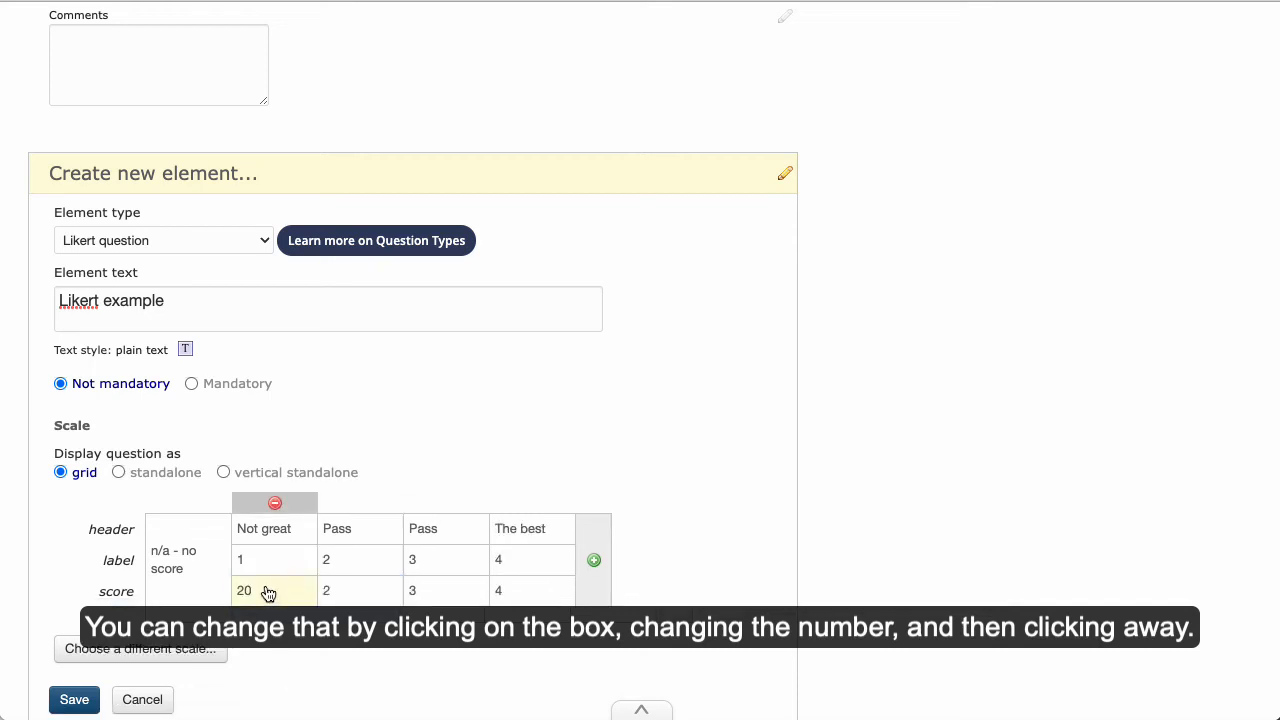
Step: Set the score of the scale's first option to 1 and save the Likert question to the form
click(268, 594)
key(BackSpace)
key(BackSpace)
text(1)
click(282, 661)
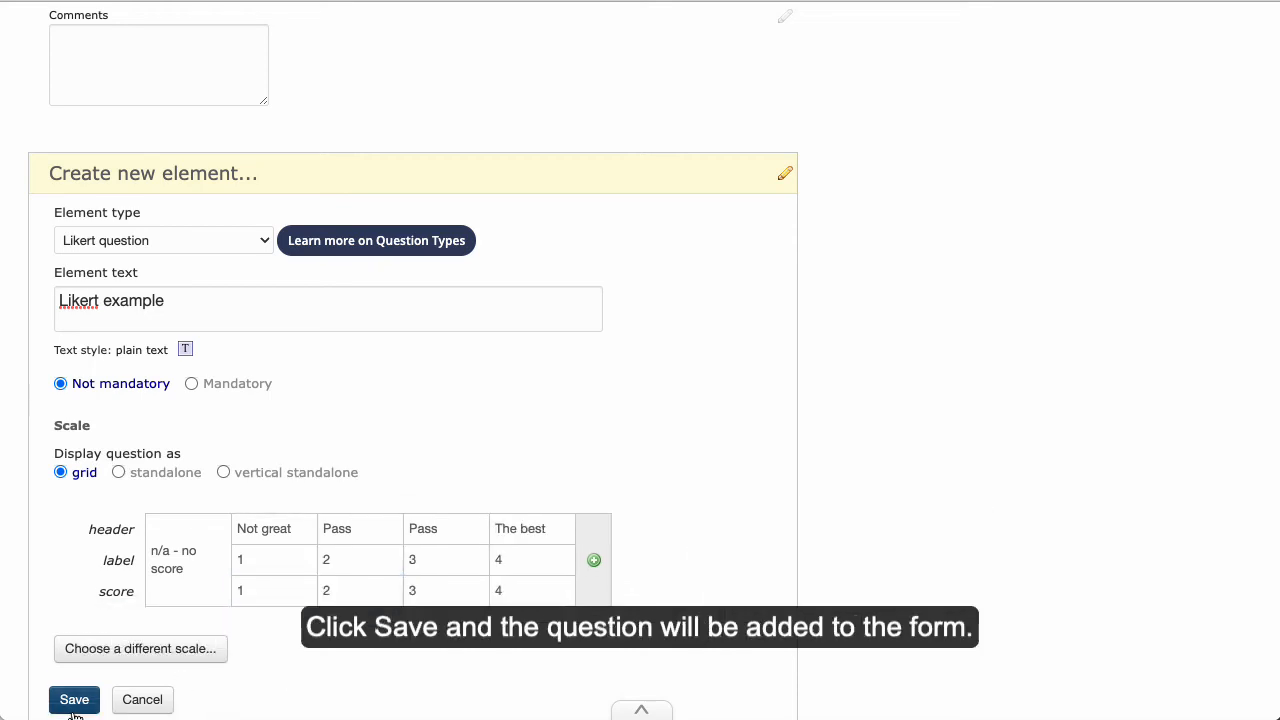
click(74, 705)
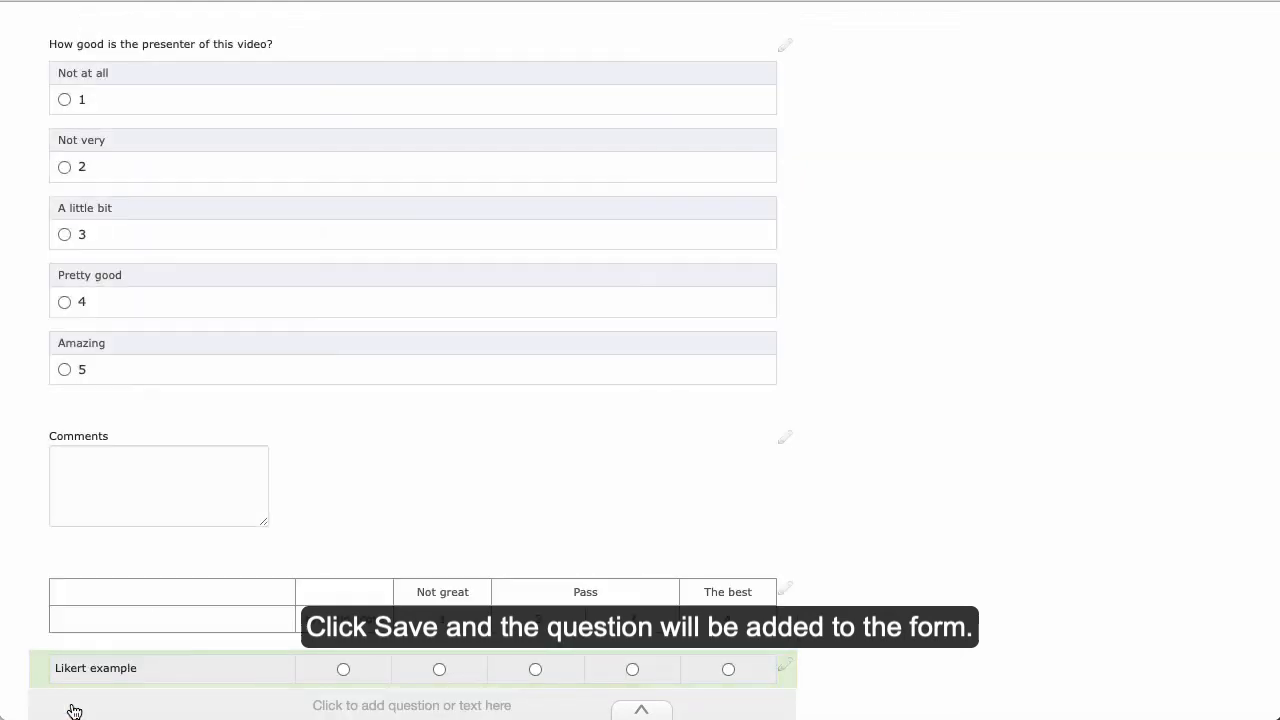
Step: Start a new Likert question below "Likert example" and enter "Question #2" as its text
click(230, 705)
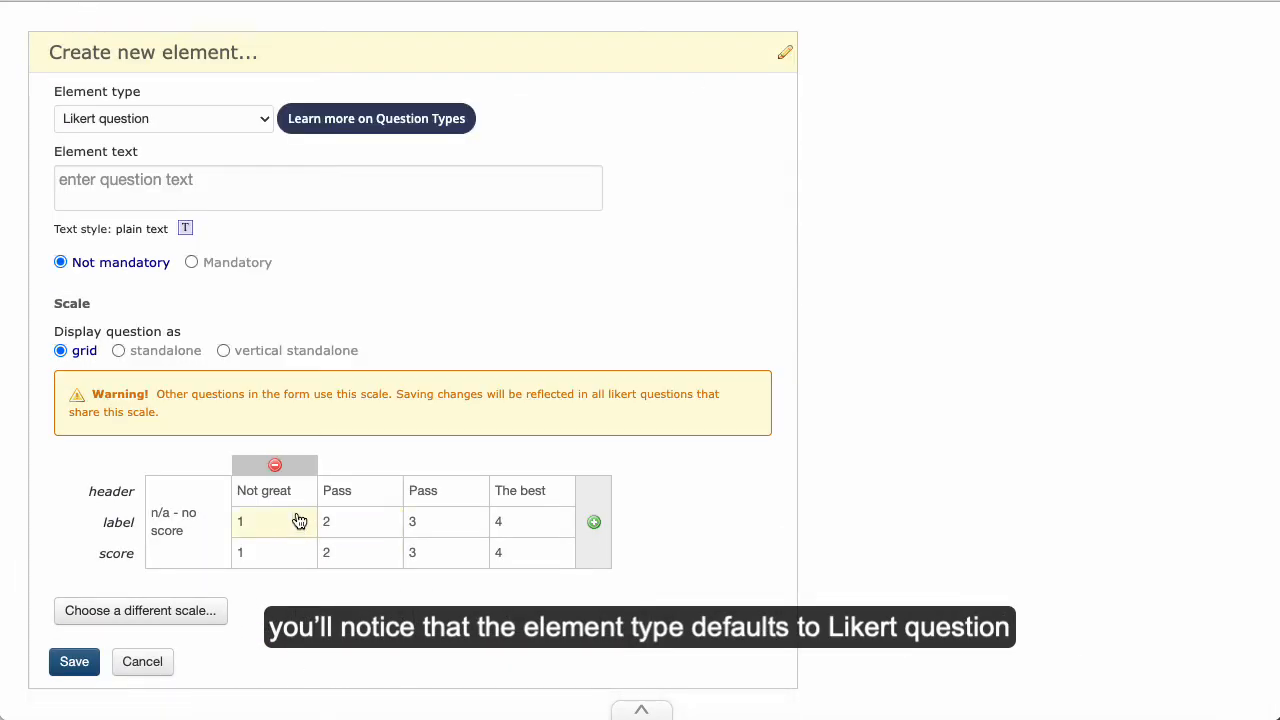
click(222, 193)
text(Question)
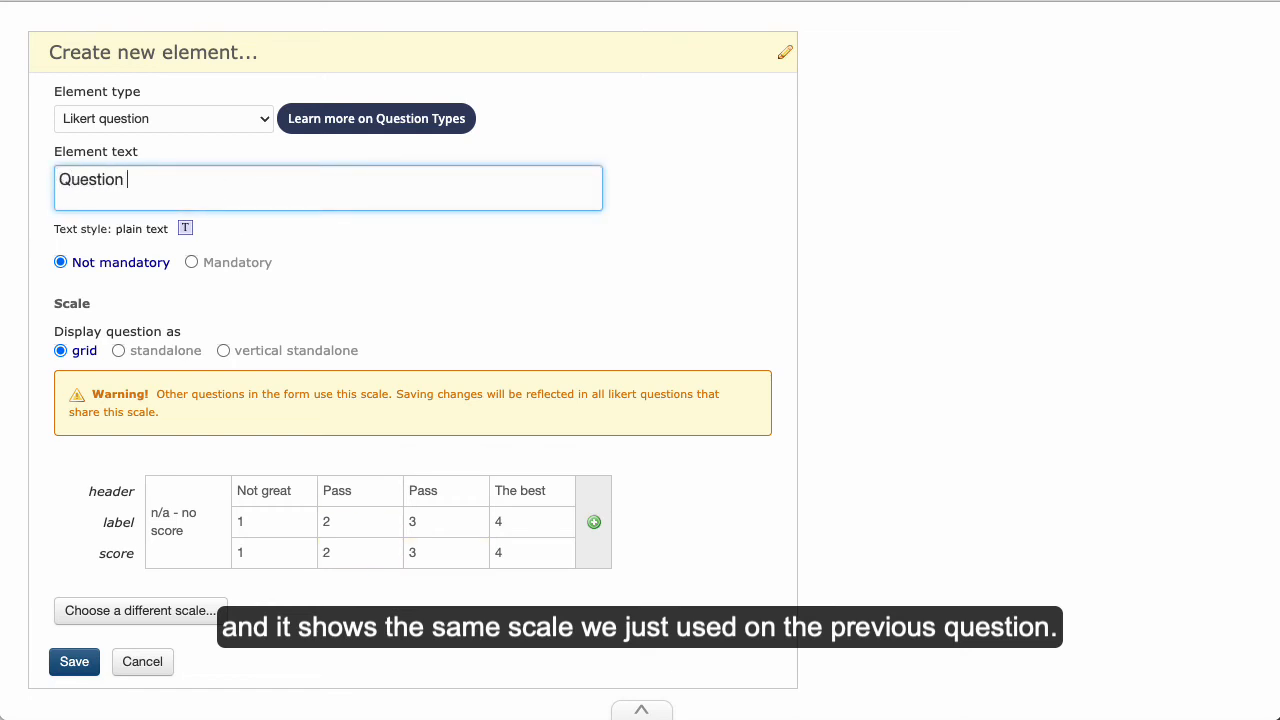
text( #2)
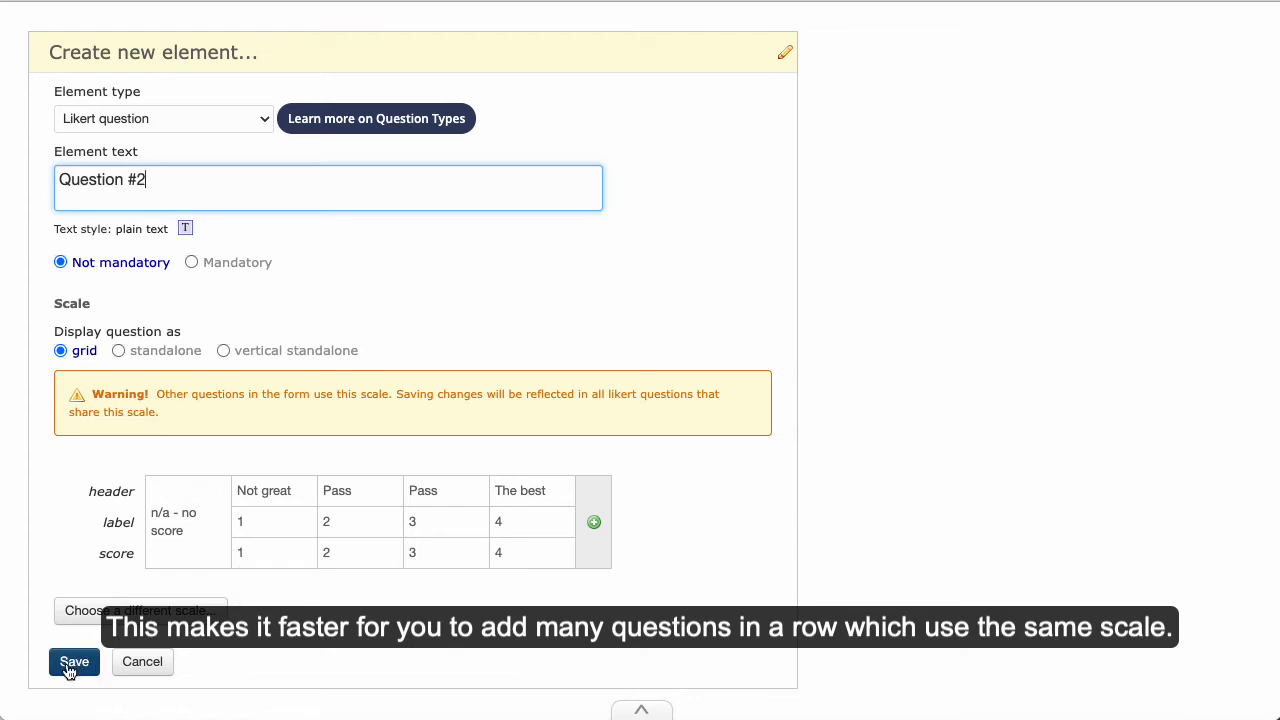
click(195, 119)
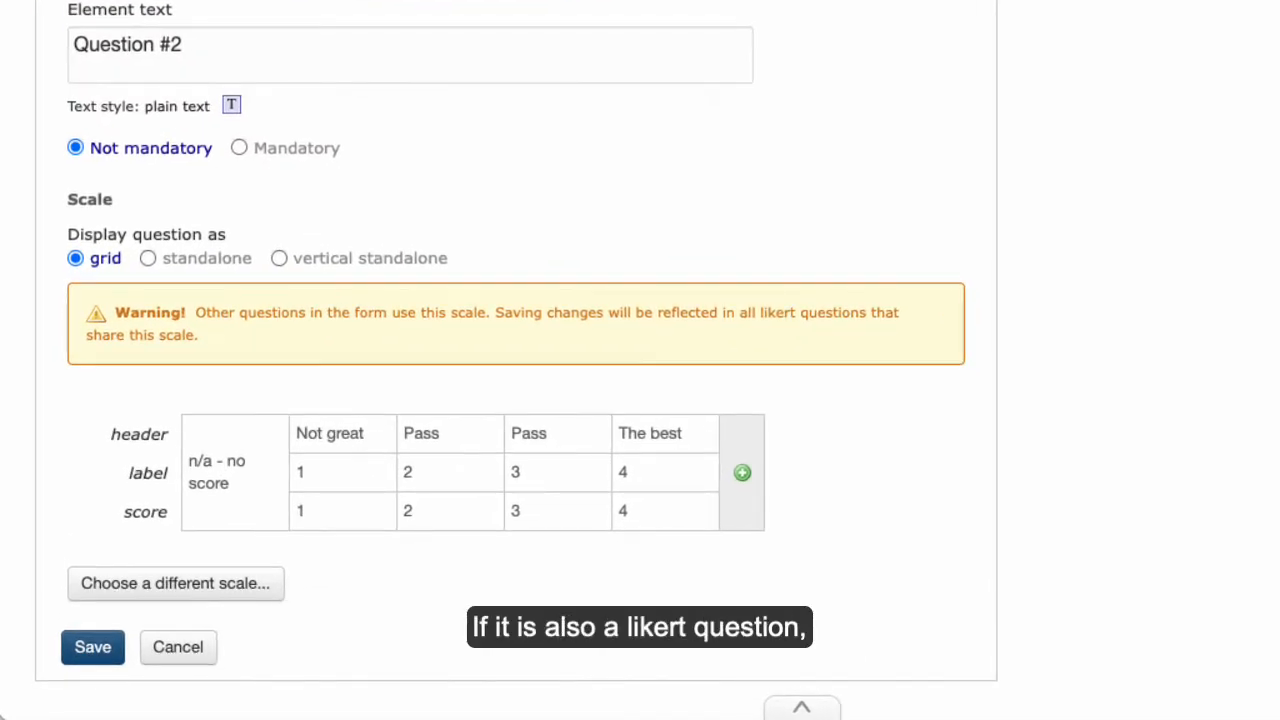
Step: Add a fifth option labelled 5 to the end of the scale for Question #2
mouse_move(214, 423)
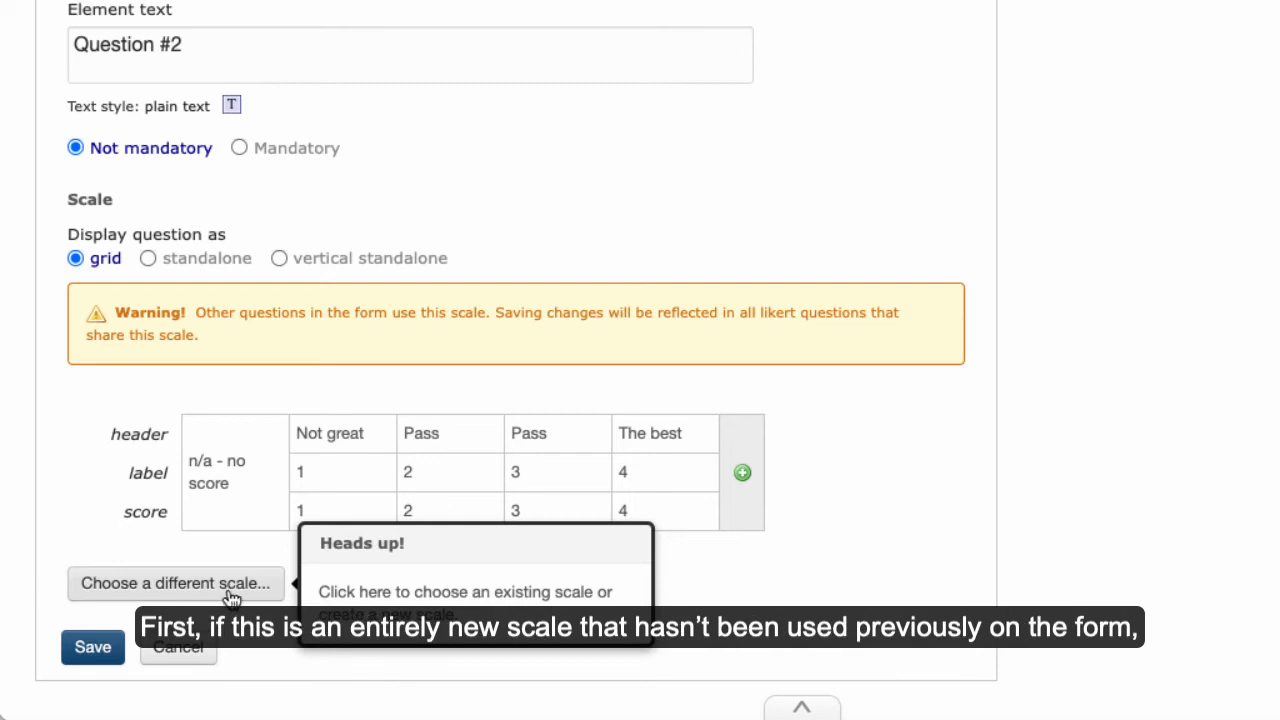
click(368, 470)
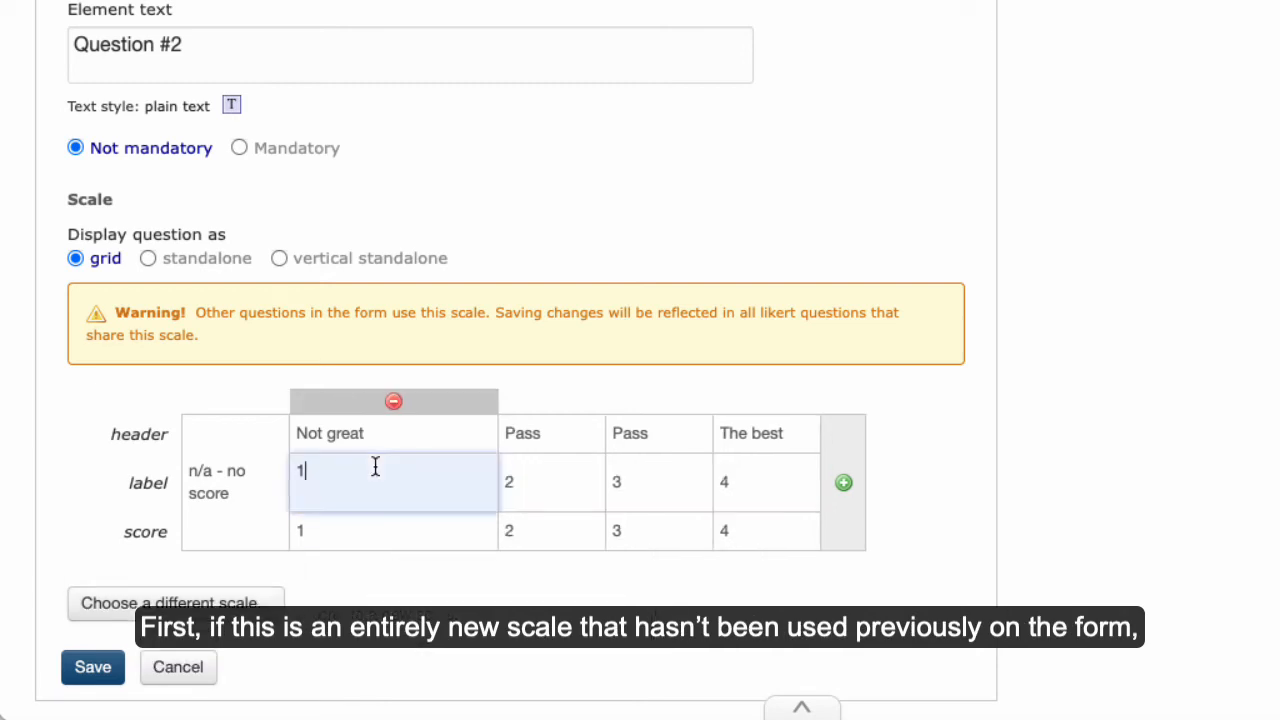
click(842, 485)
click(743, 462)
text(5)
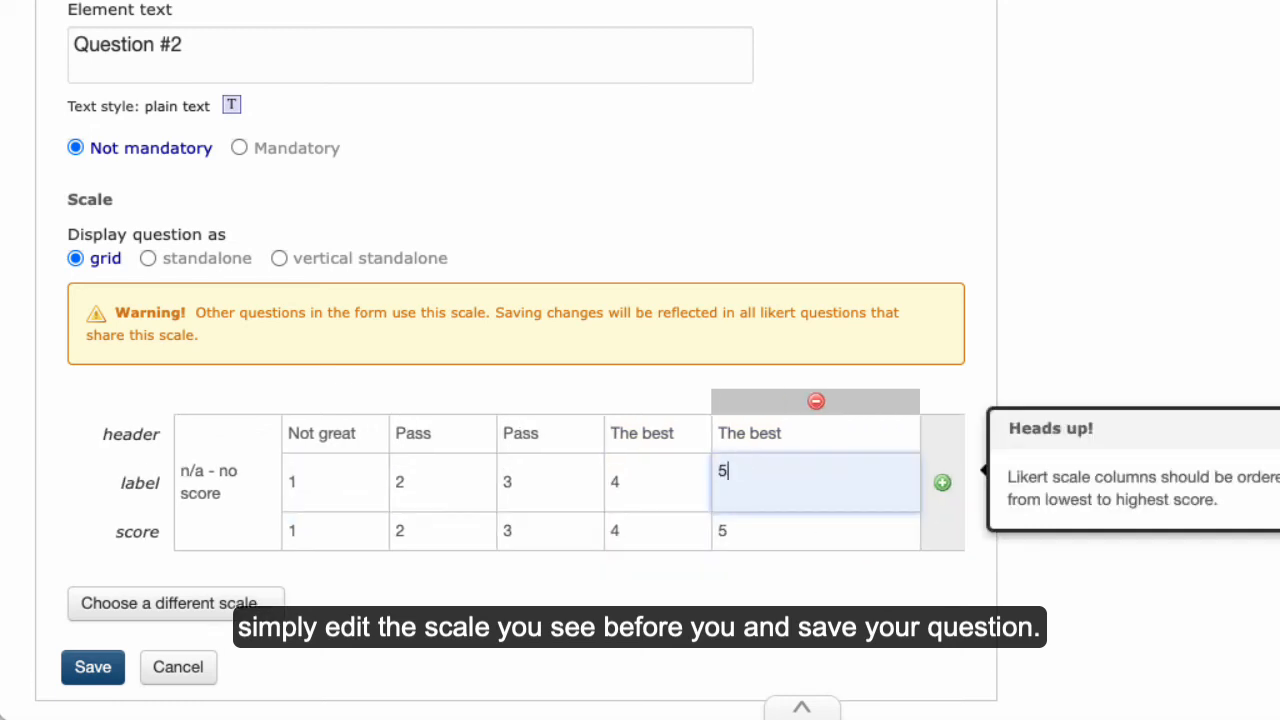
click(567, 614)
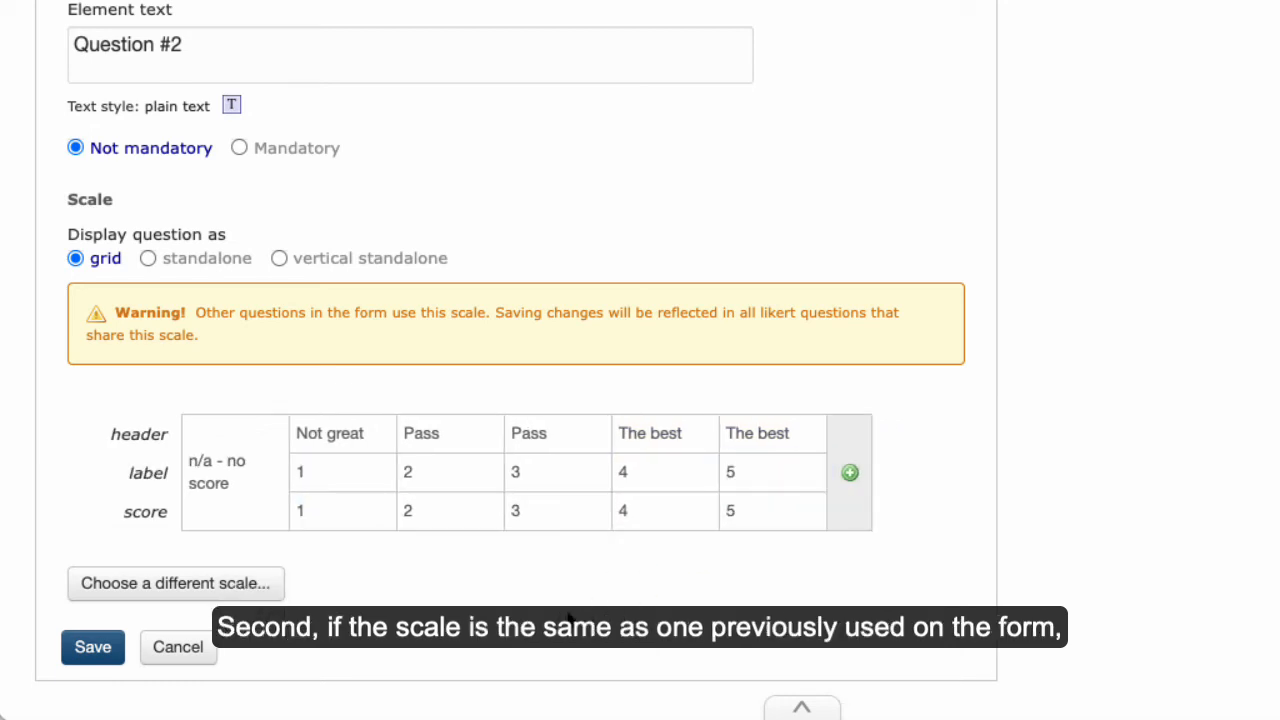
Step: Switch Question #2 to the existing five-point scale running from "Not at all" to "Amazing" and save the question
click(229, 590)
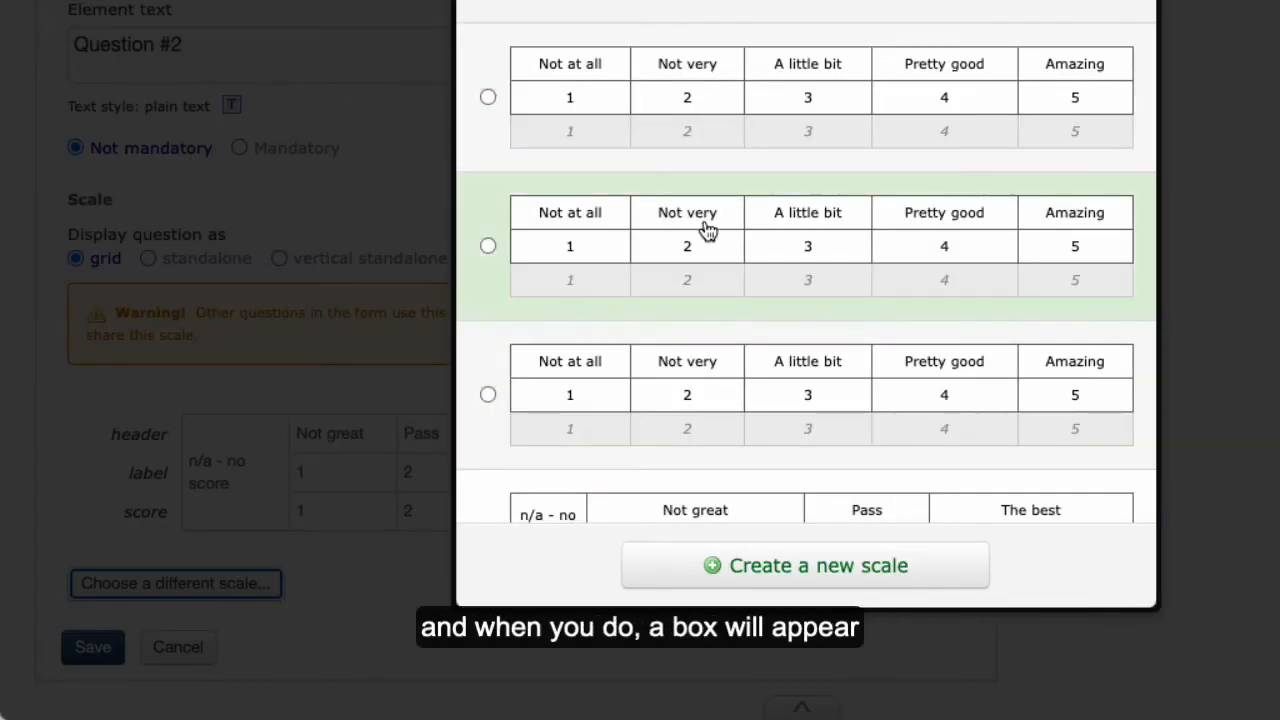
scroll(720, 350, down, 2)
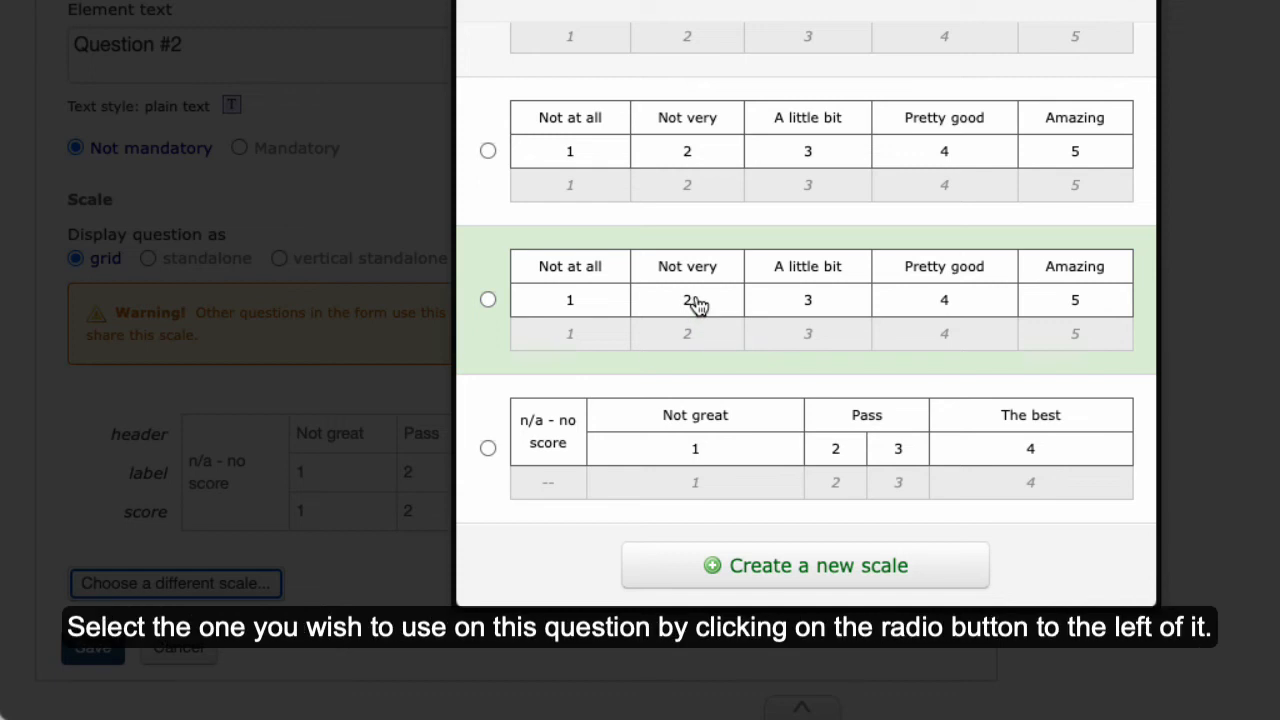
click(694, 303)
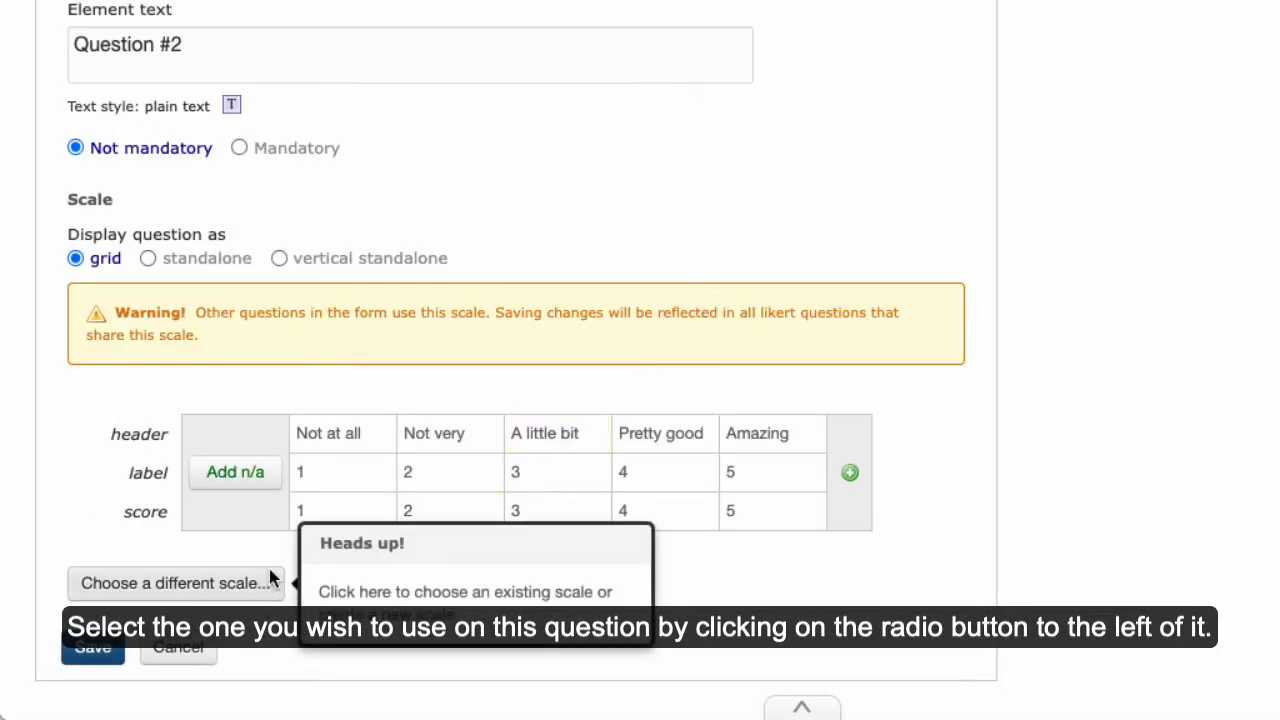
click(92, 648)
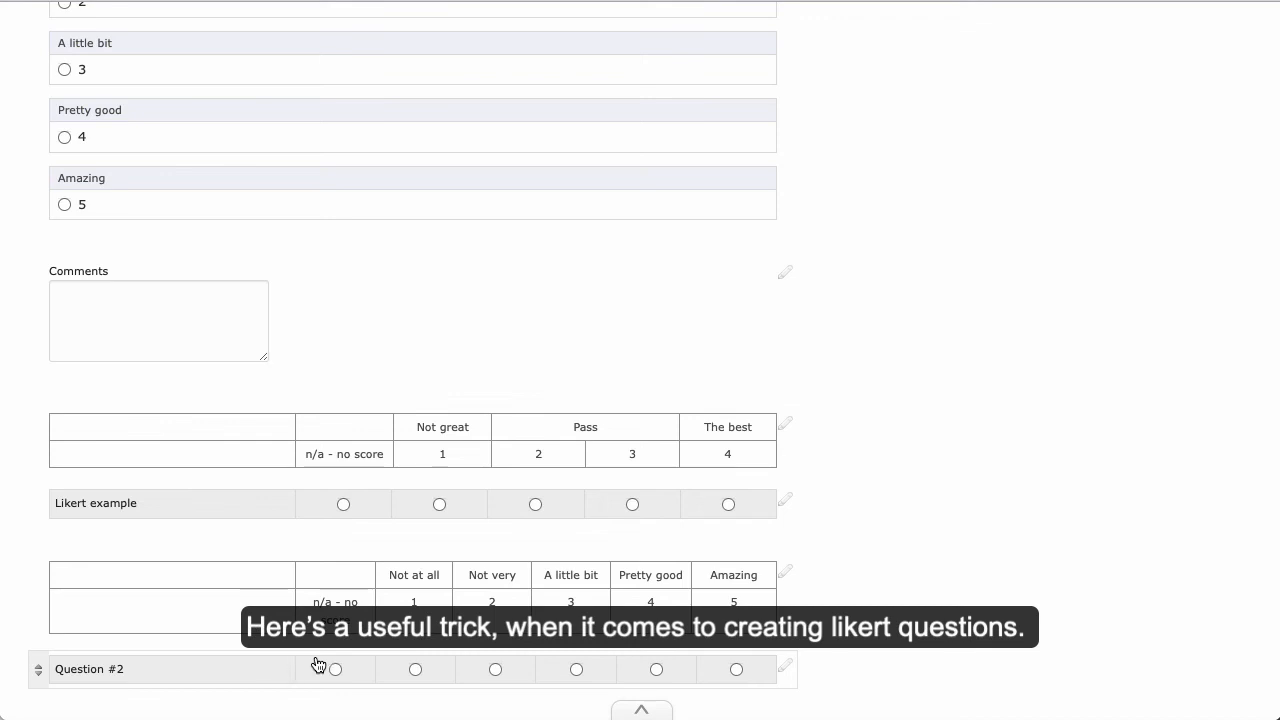
Step: Add a Likert question with the text "Q #3" below Question #2, keeping the same scale, and save it
mouse_move(357, 544)
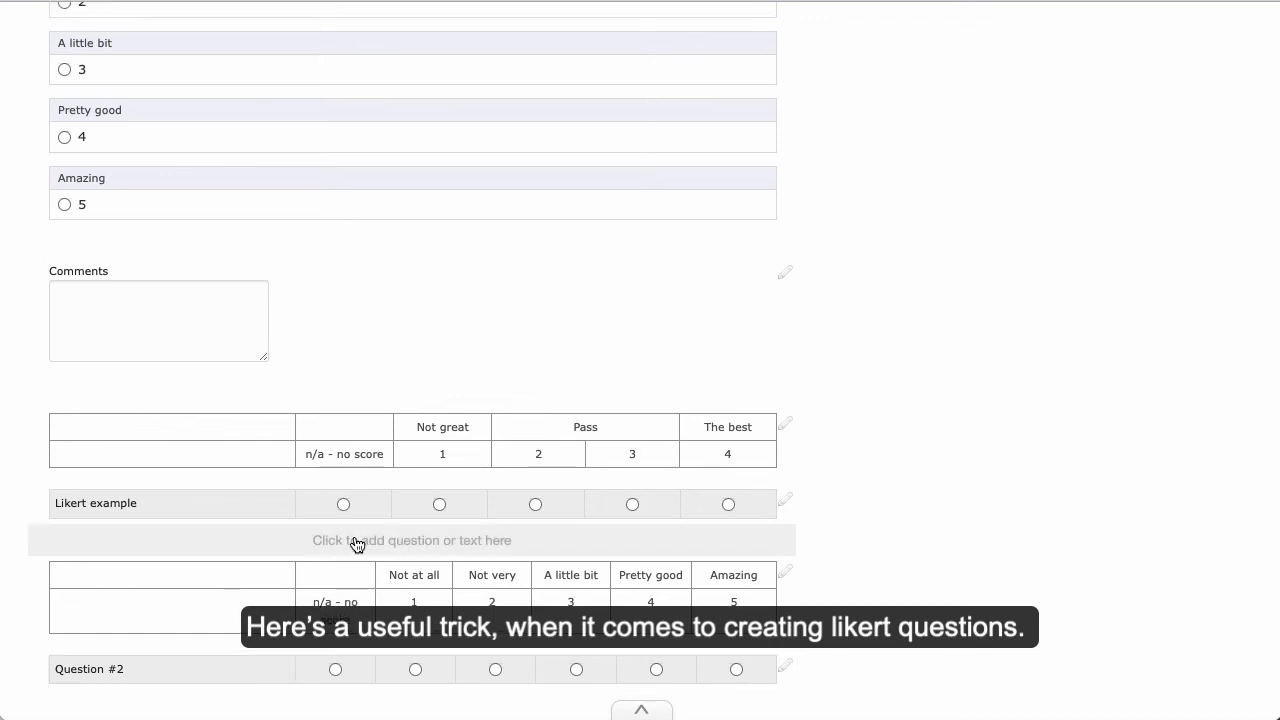
click(288, 704)
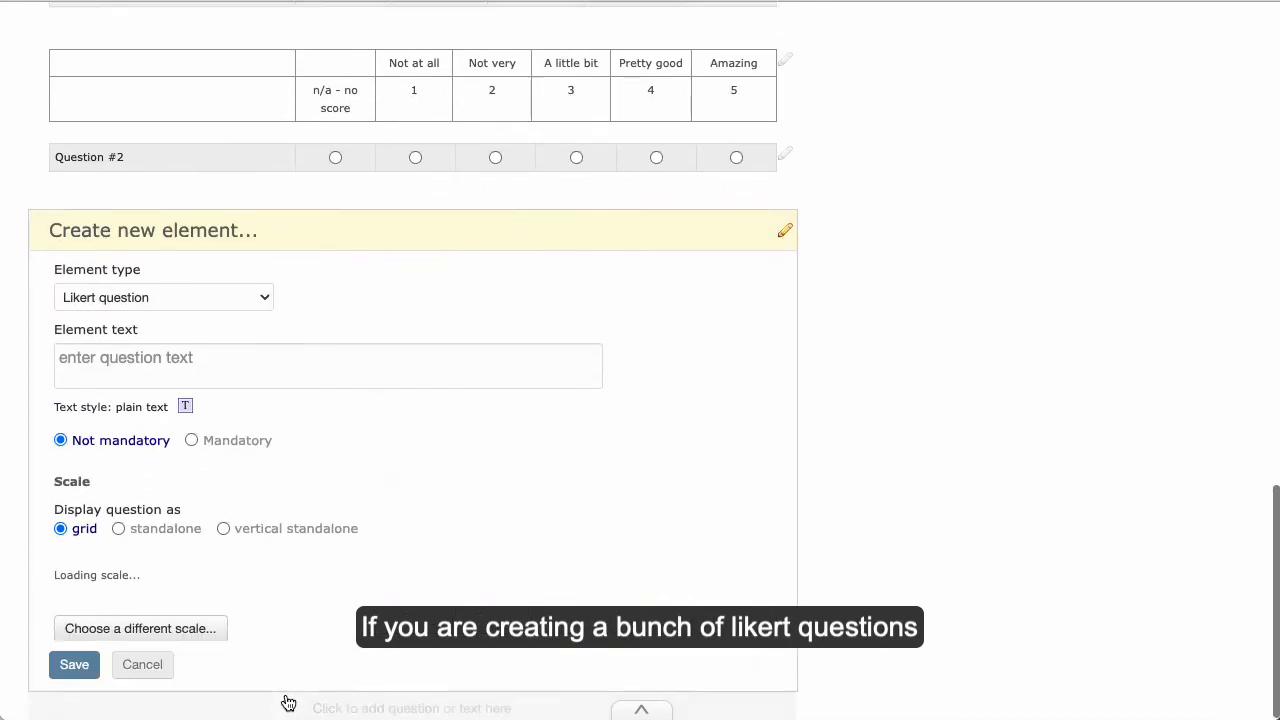
click(244, 187)
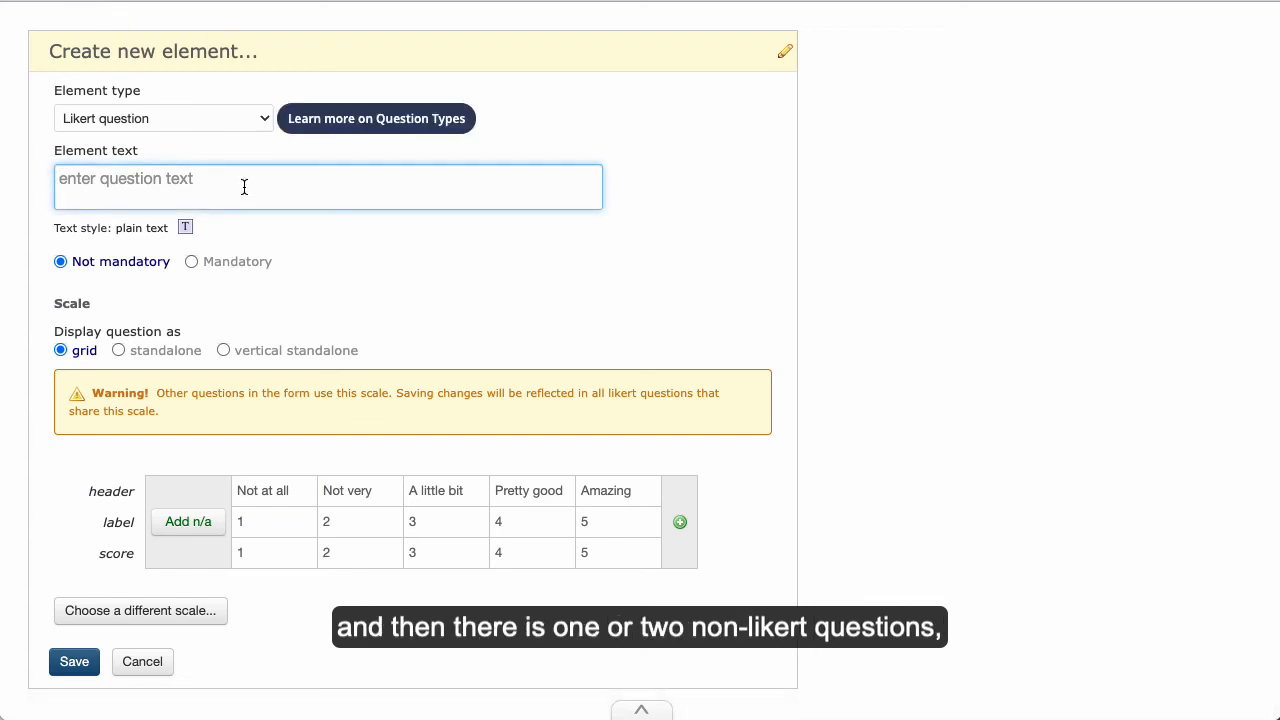
text(Q #3)
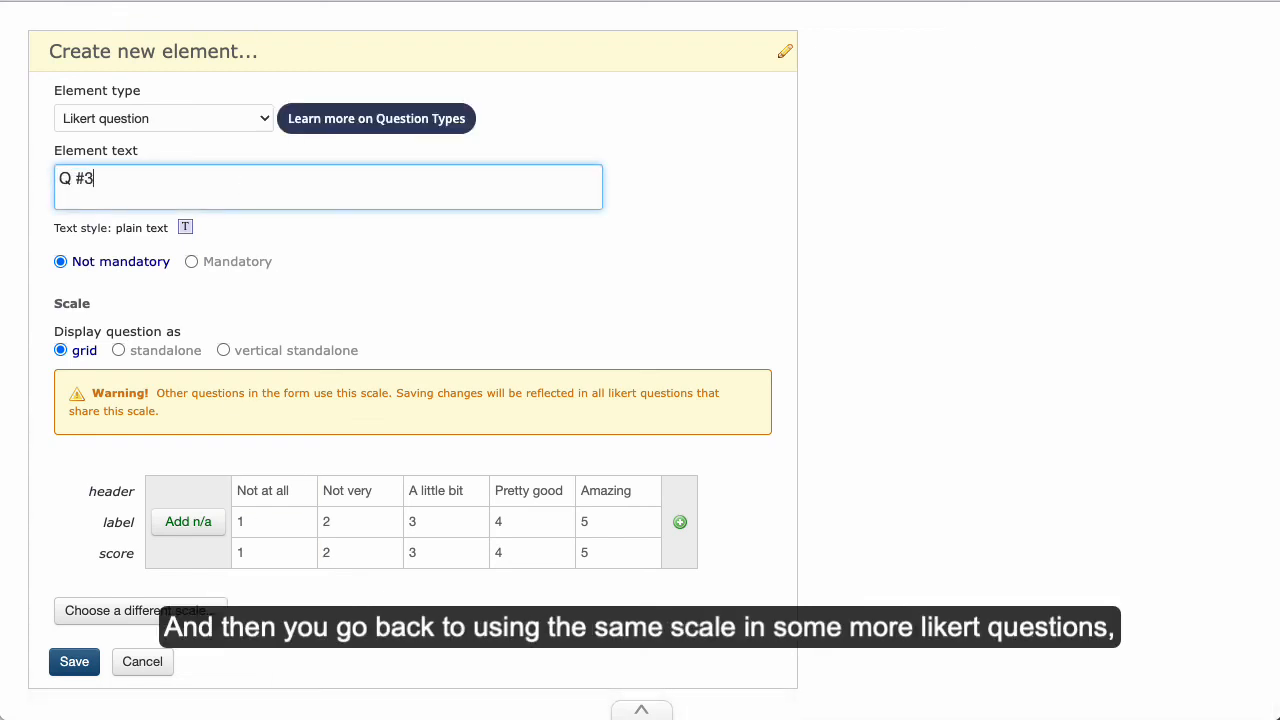
click(80, 662)
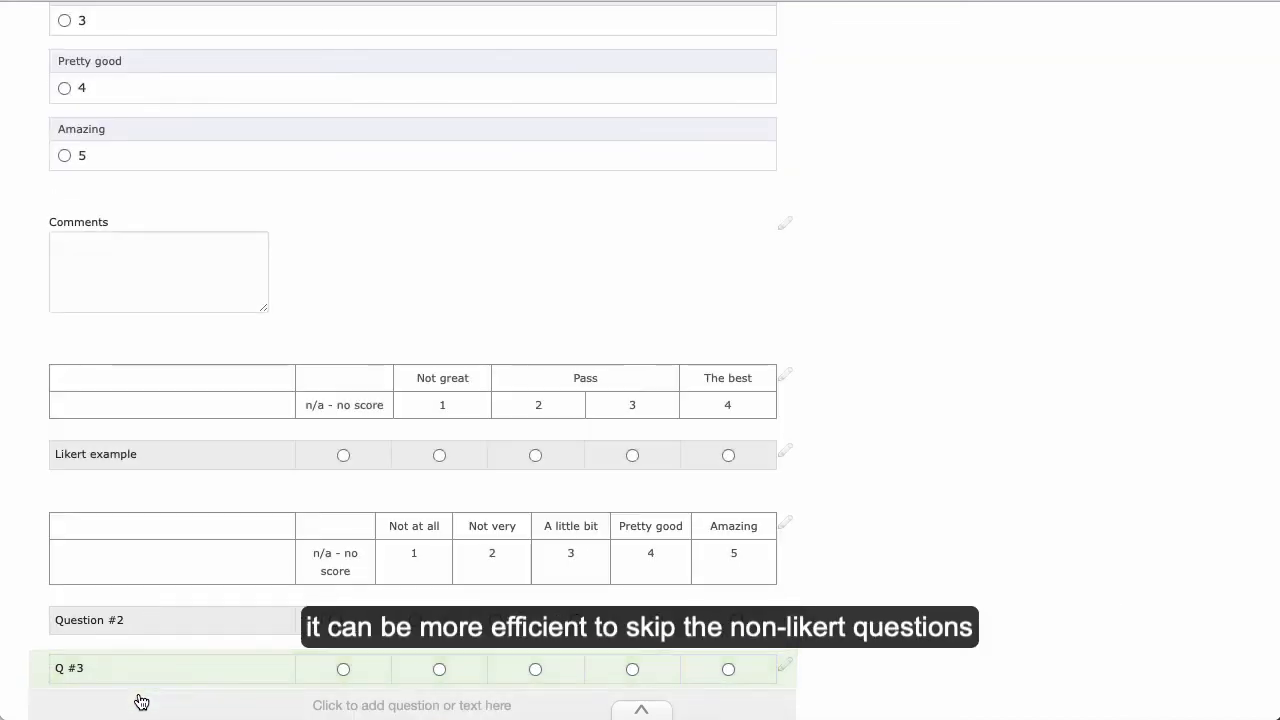
Step: Add another Likert question with the text "Q# 4" below Q #3, keeping the same scale, and save it
click(141, 702)
click(115, 186)
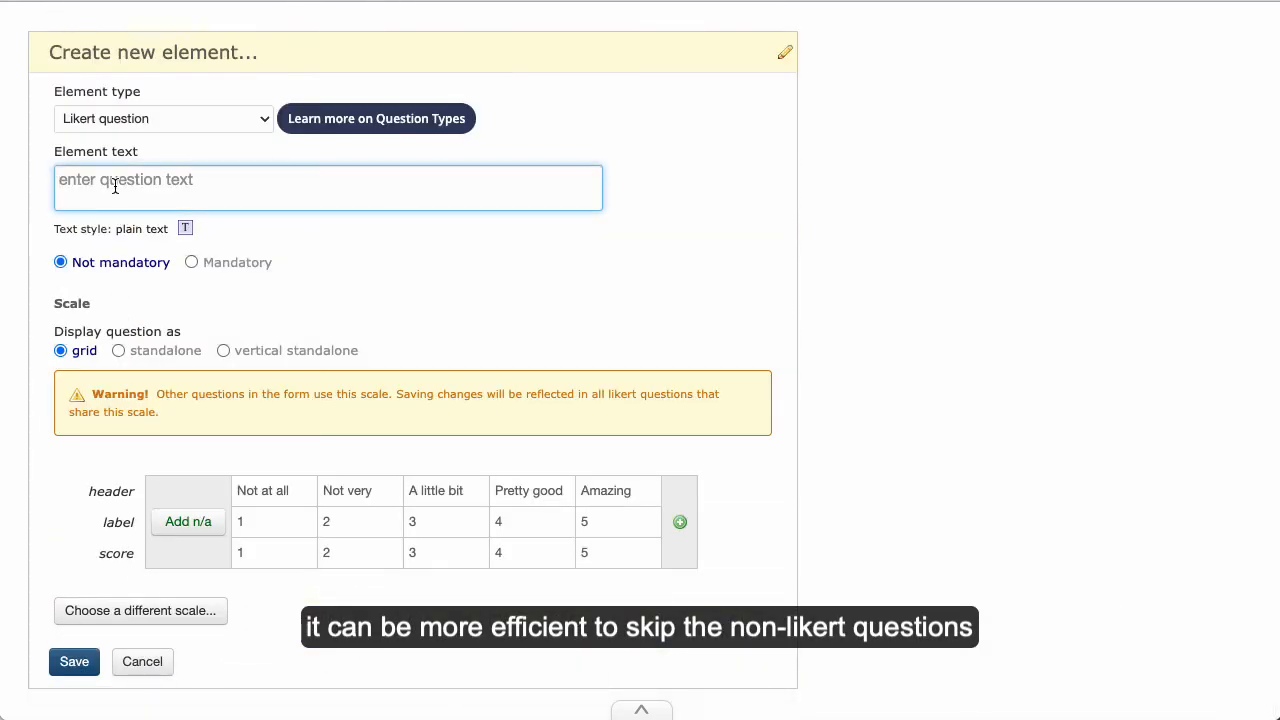
text(Q#)
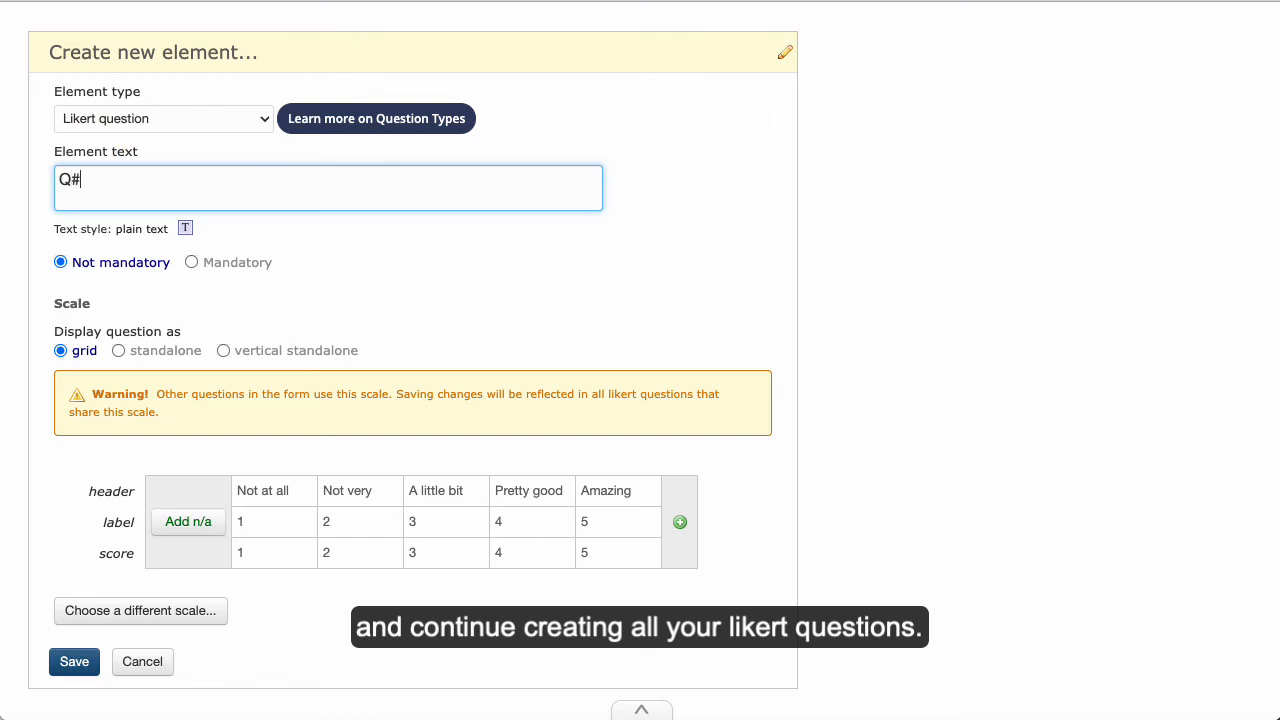
click(71, 659)
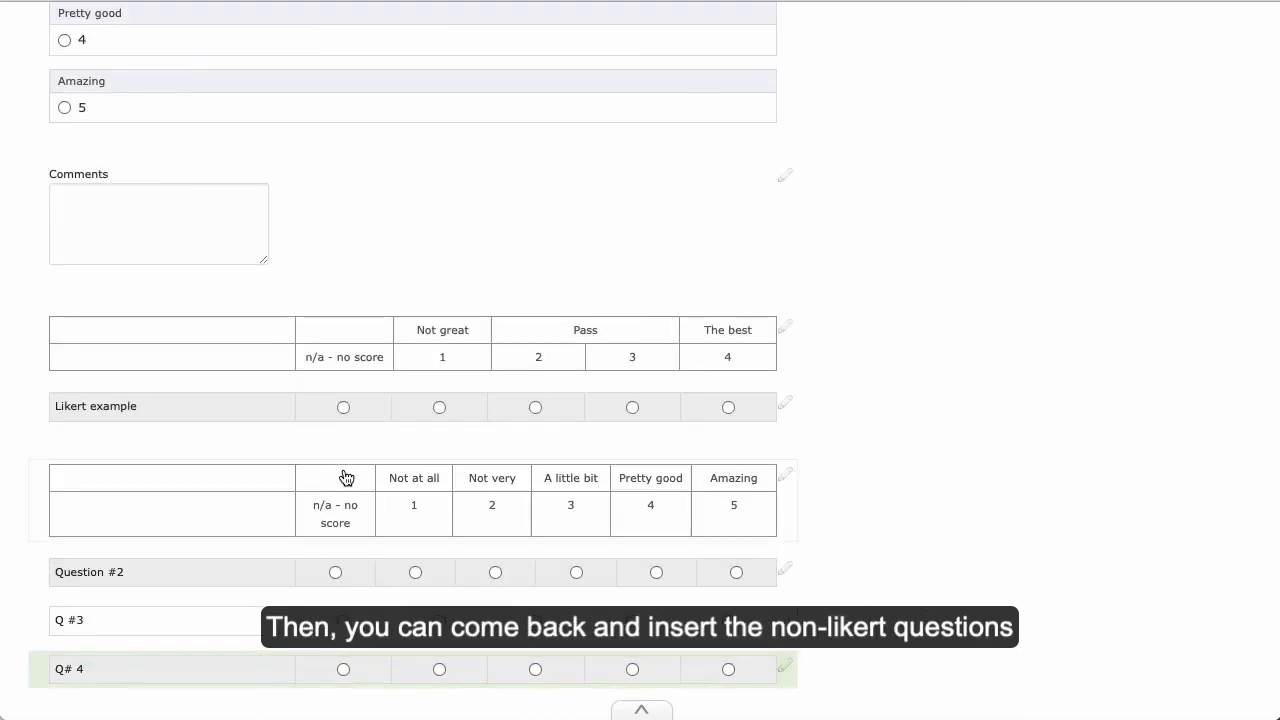
Step: Insert a paragraph question with the text "Comments" between Question #2 and Q #3, and save it
click(366, 592)
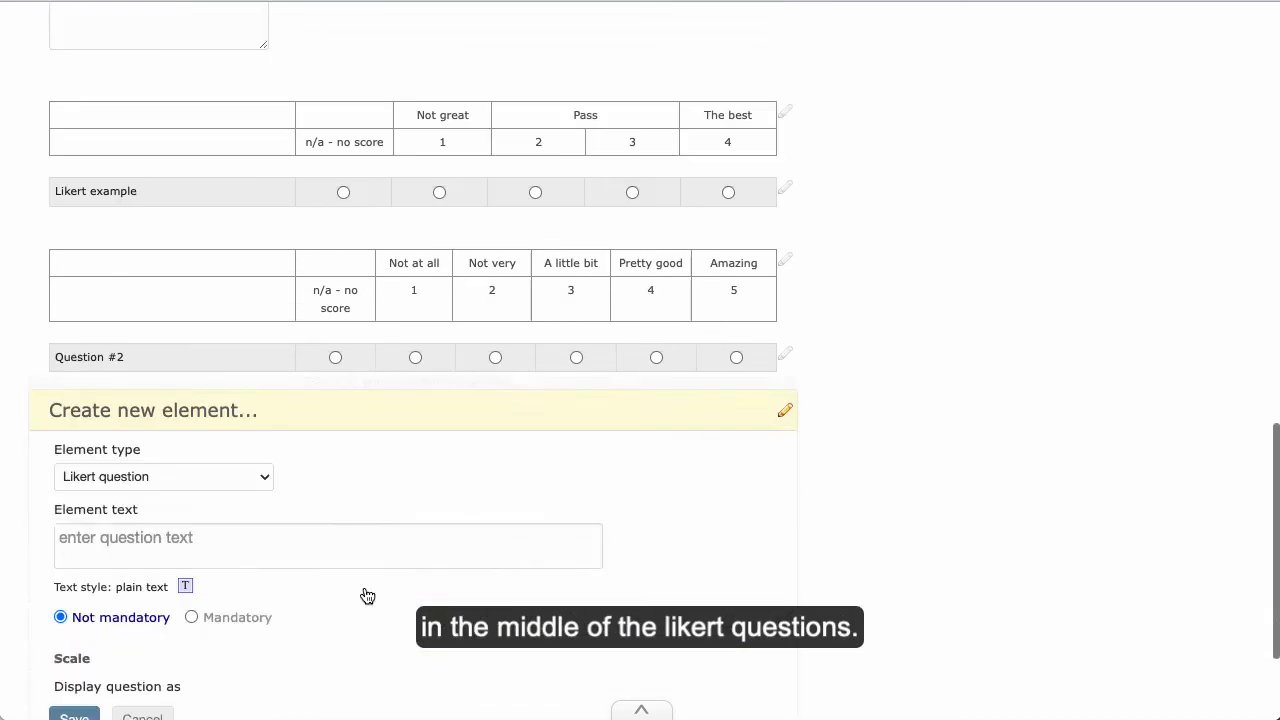
click(160, 67)
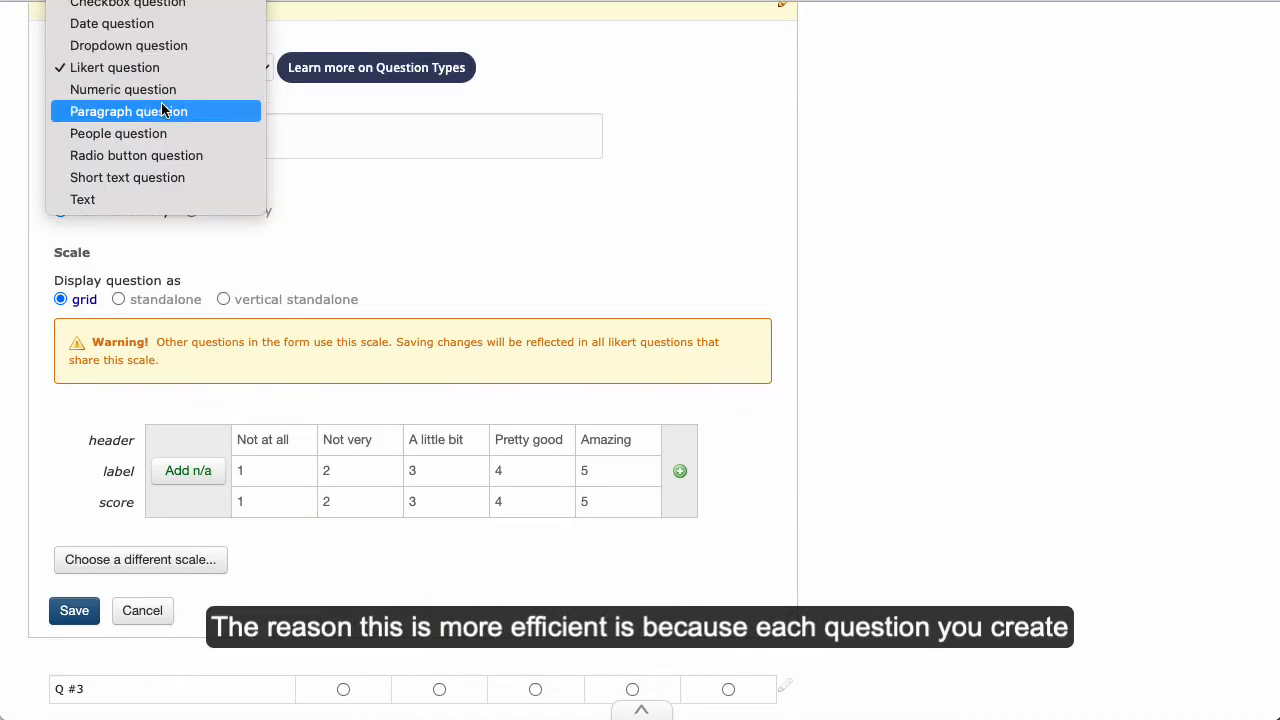
click(163, 110)
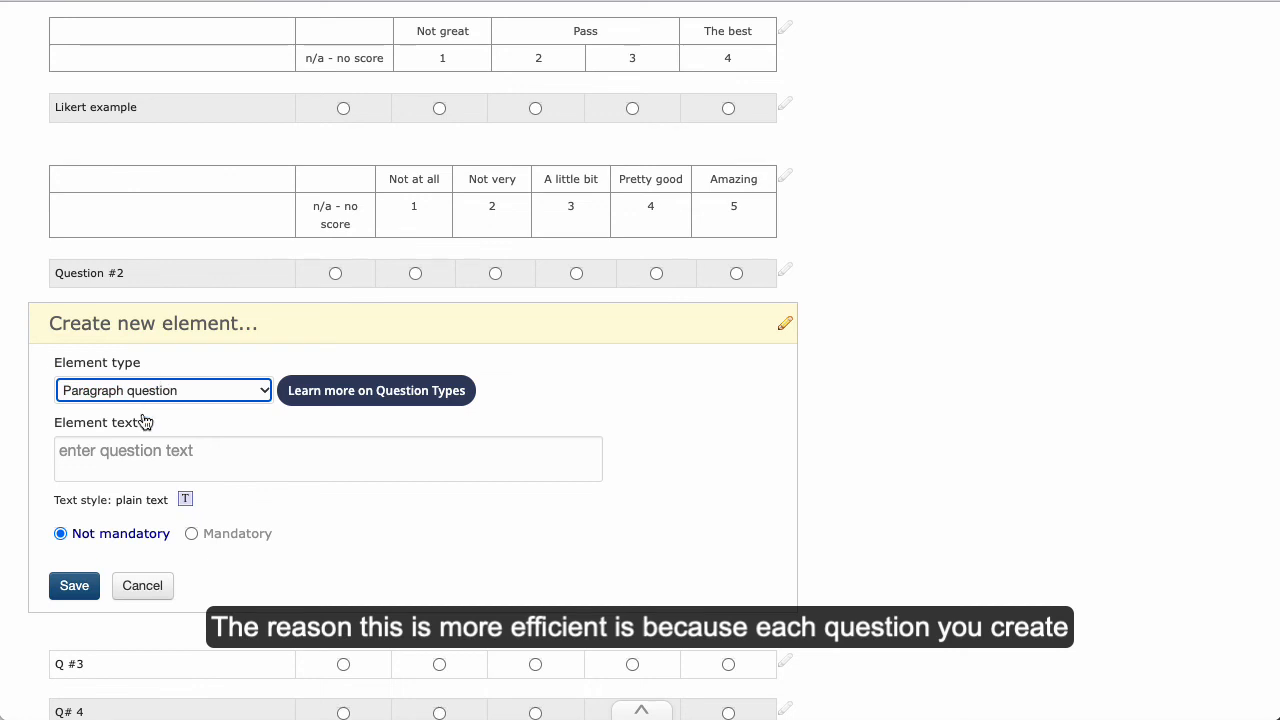
click(130, 441)
text(Comments)
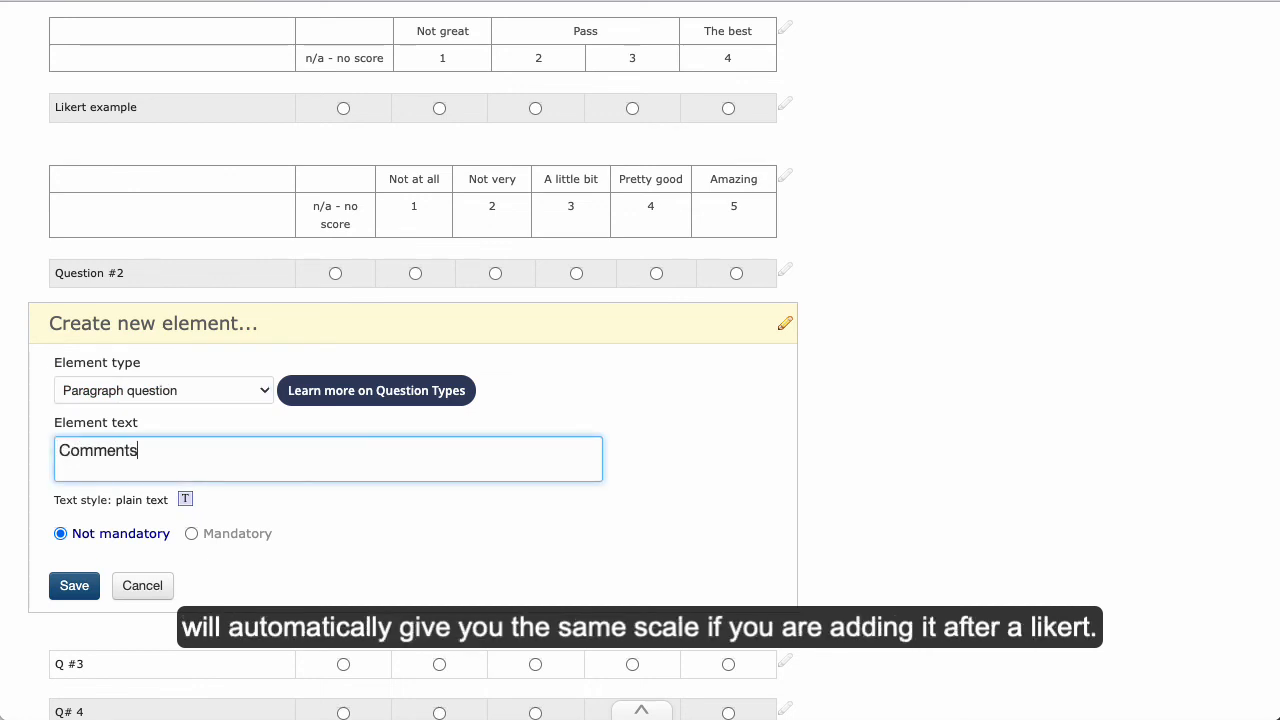
click(67, 582)
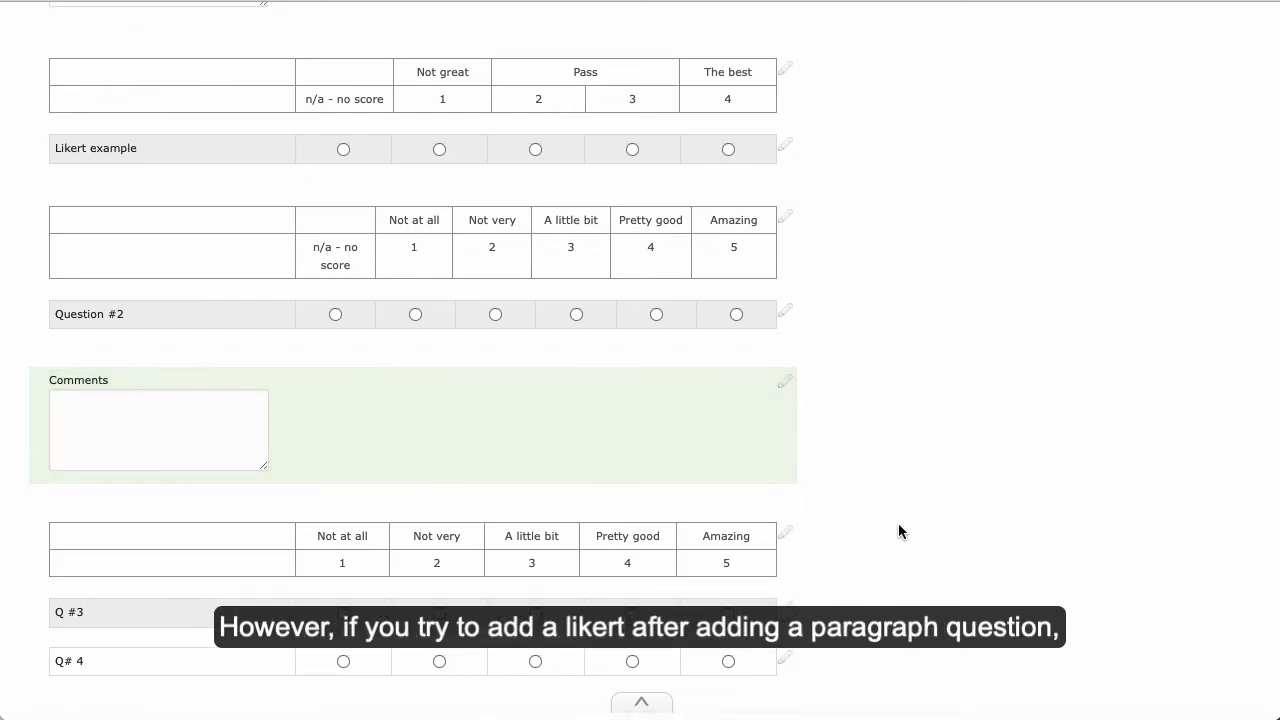
click(677, 514)
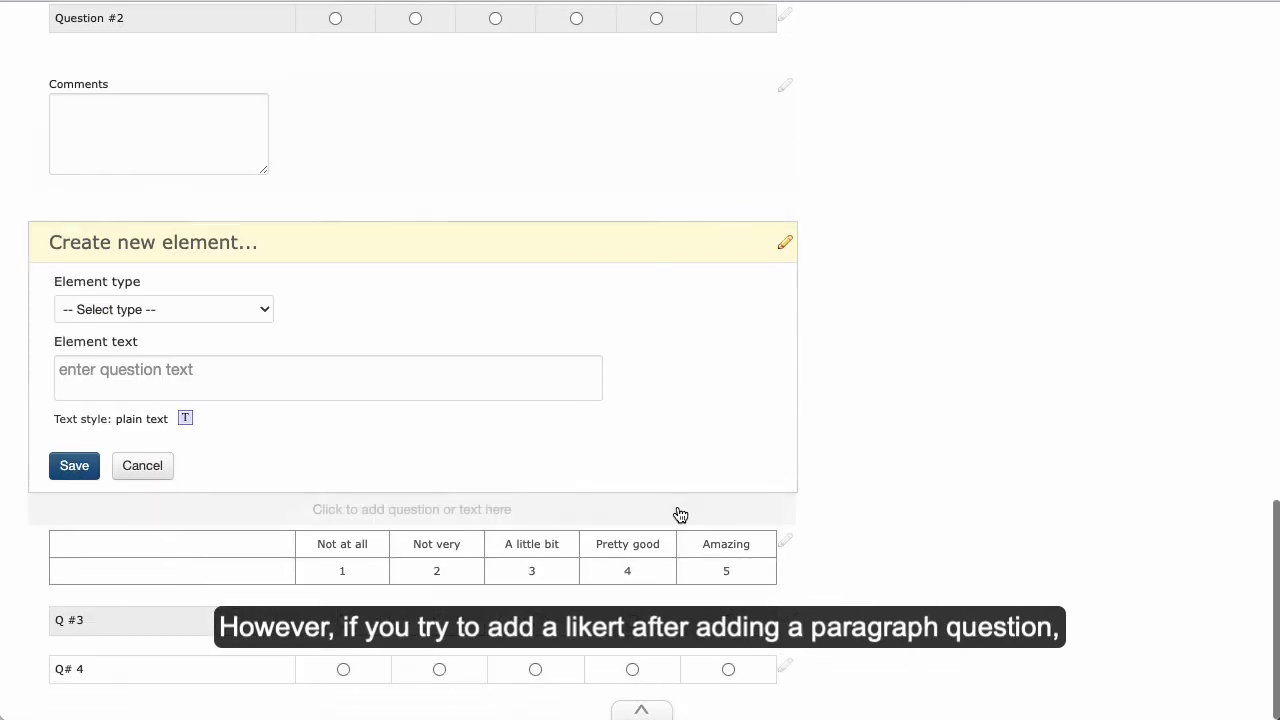
click(207, 313)
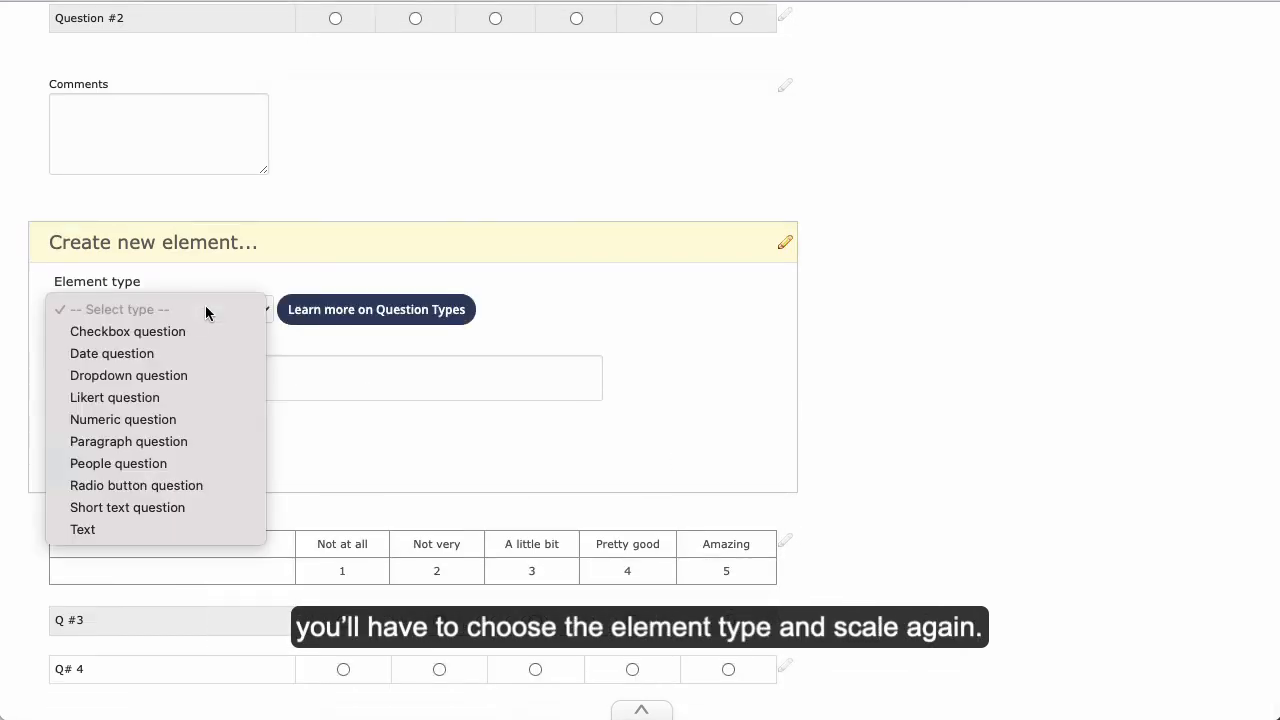
click(549, 319)
click(152, 463)
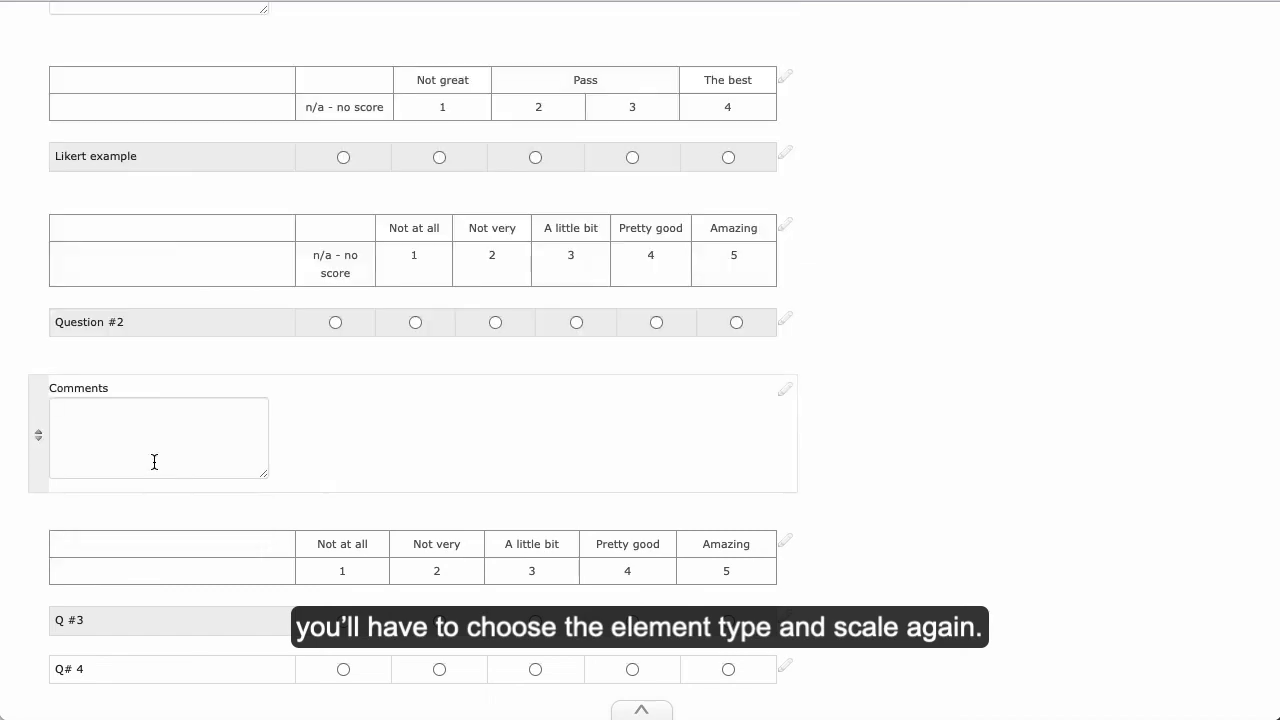